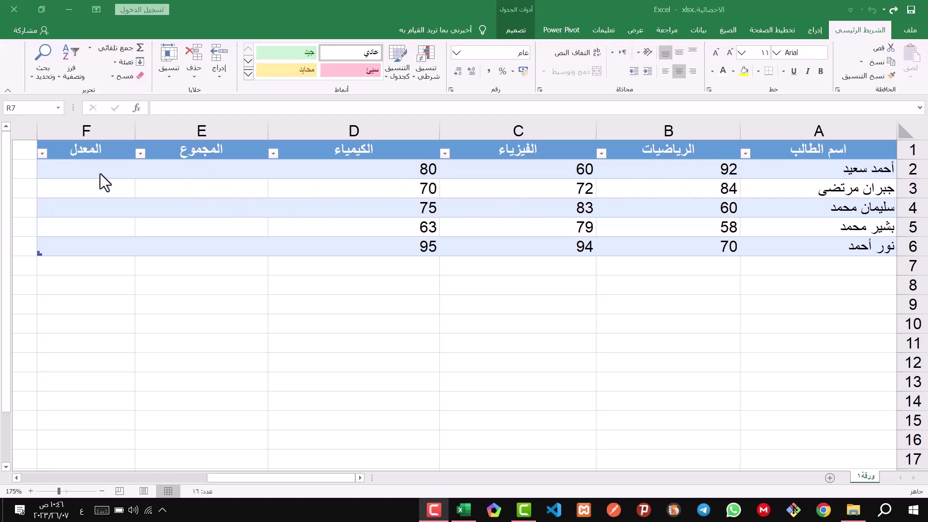
# - Enter the formula =B2+C2+D2 in cell E2 of the المجموع column to total the first student's marks
pyautogui.click(201, 172)
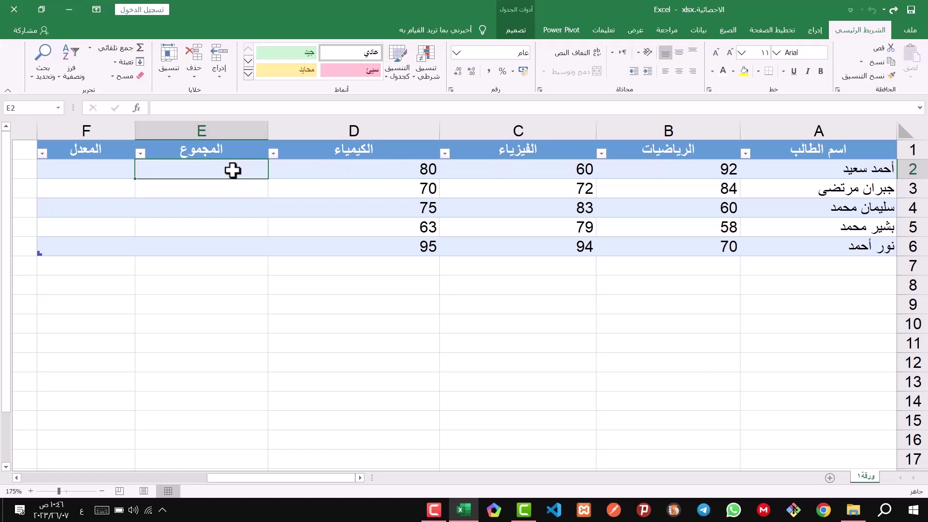
pyautogui.write('=')
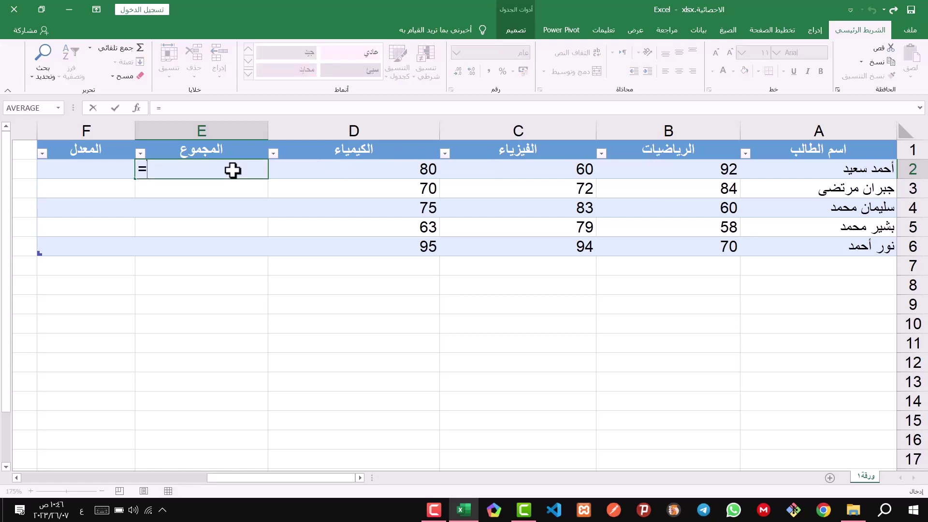
pyautogui.hotkey('alt', 'shift')
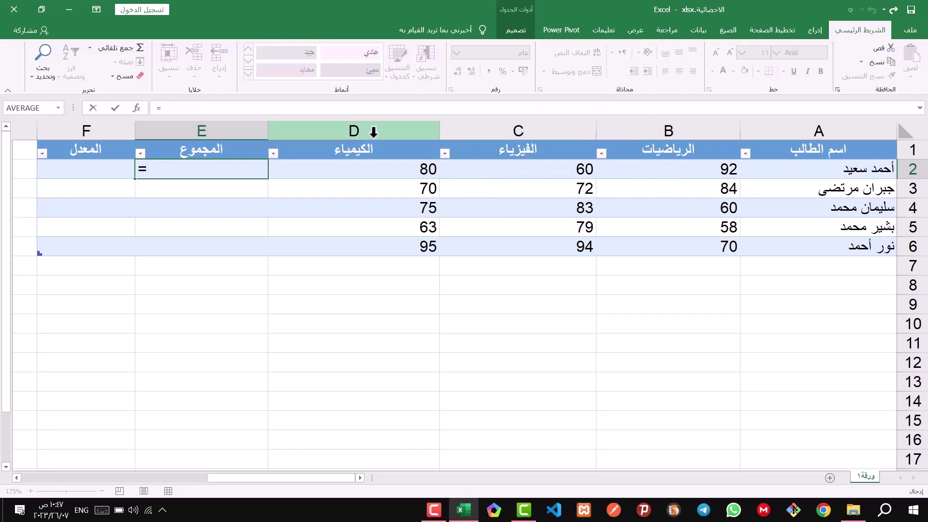
pyautogui.click(200, 172)
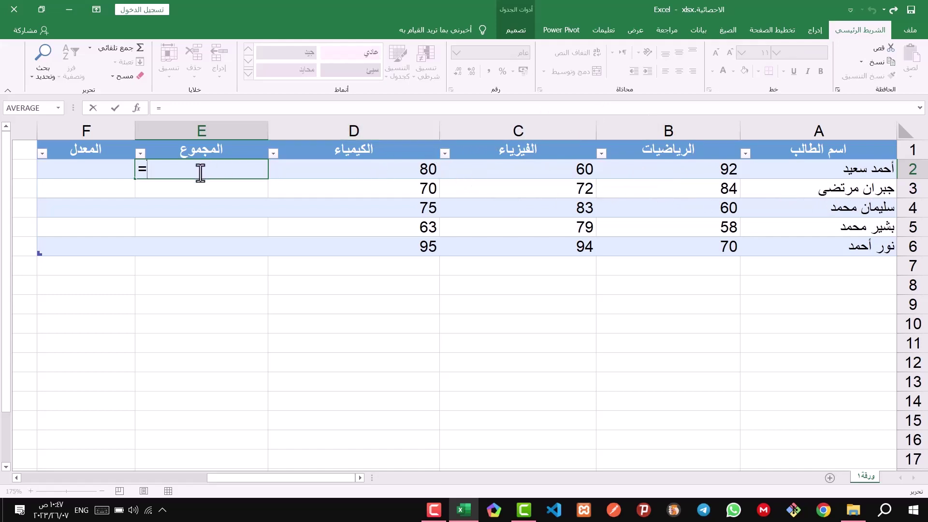
pyautogui.write('B')
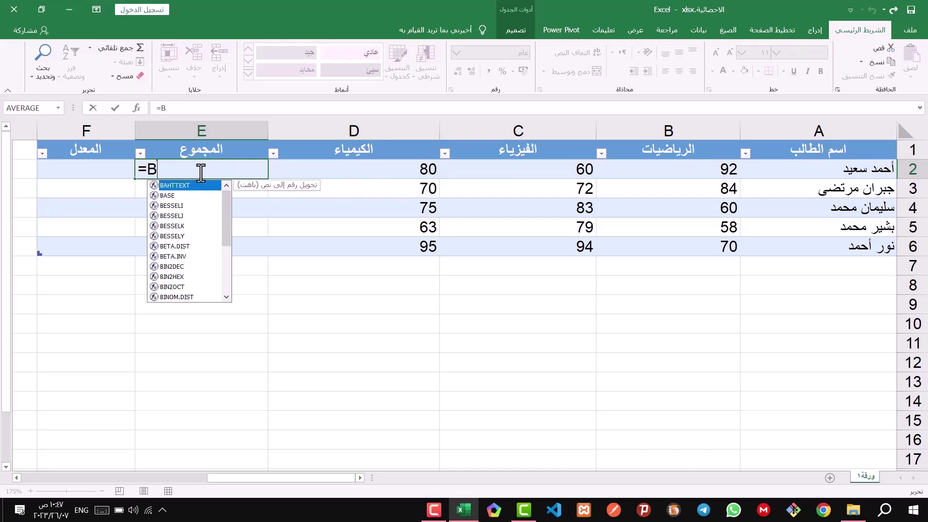
pyautogui.write('2+')
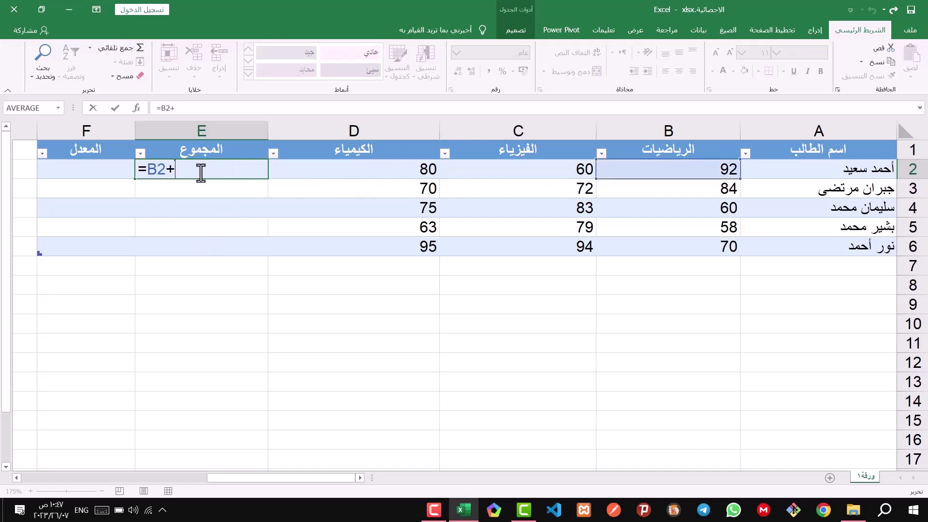
pyautogui.write('C2+')
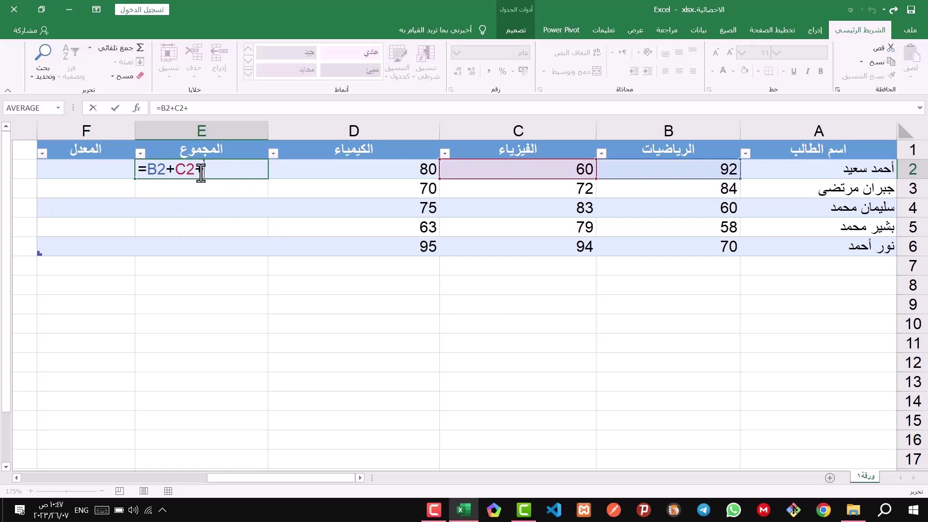
pyautogui.write('D2')
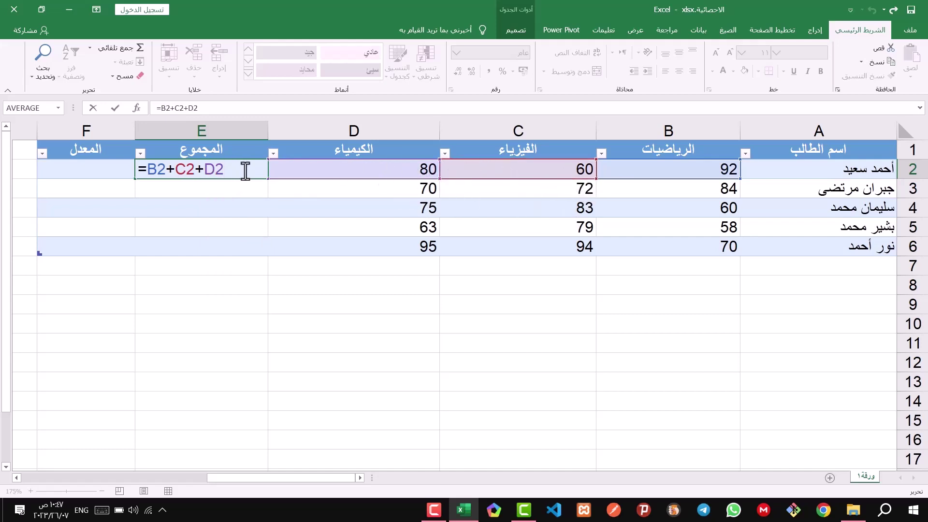
pyautogui.press('Return')
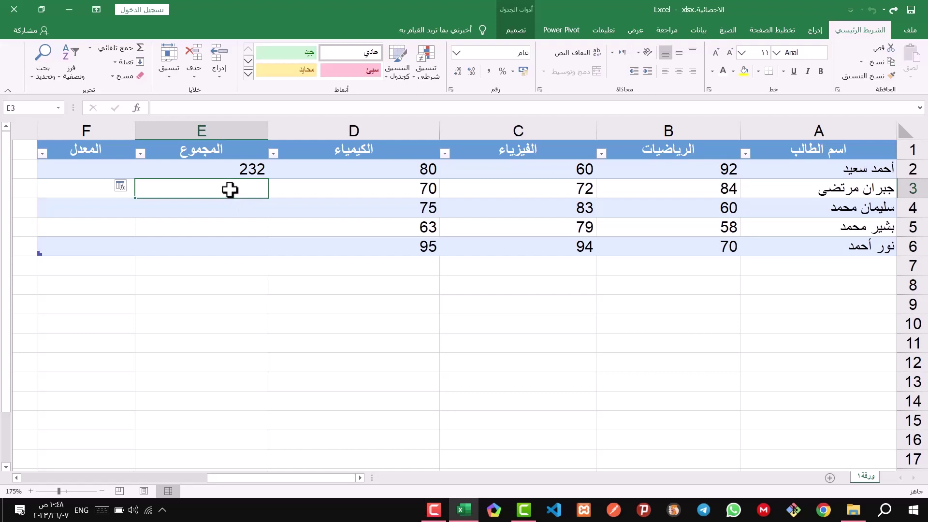
# - Enter the formula =B3+C3+D3 in cell E3 to total the second student's marks
pyautogui.write('=')
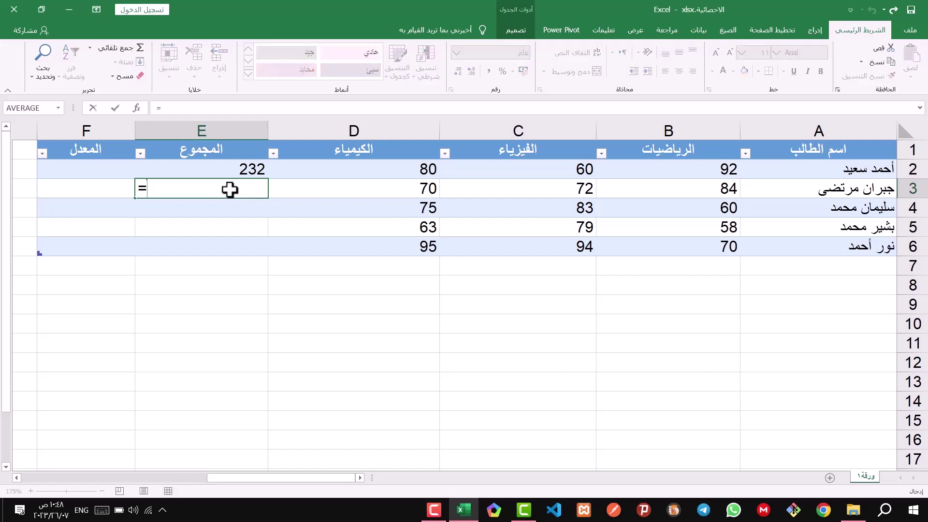
pyautogui.write('B3')
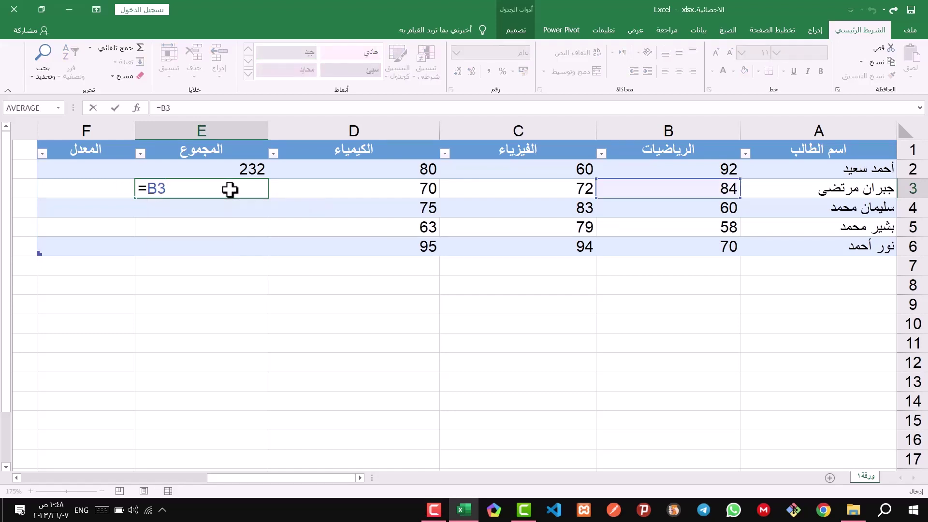
pyautogui.write('+C3')
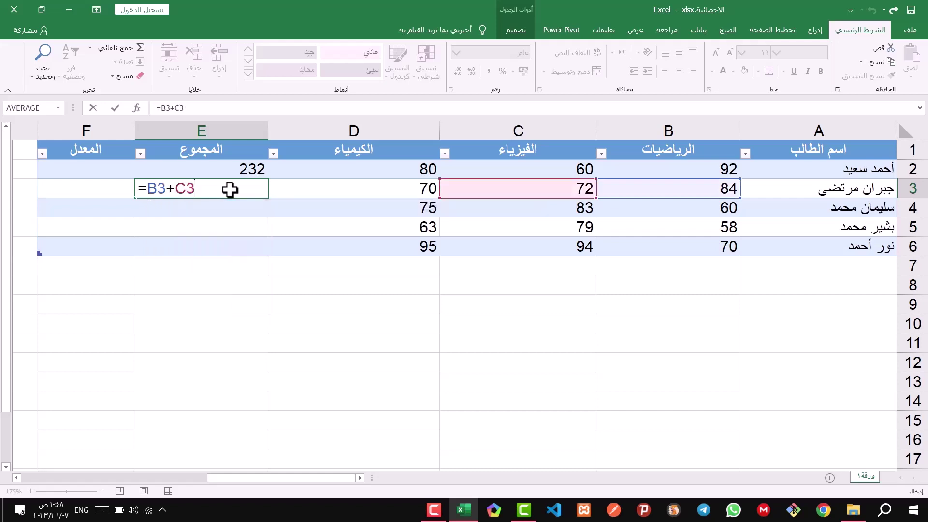
pyautogui.write('+D3')
pyautogui.press('Return')
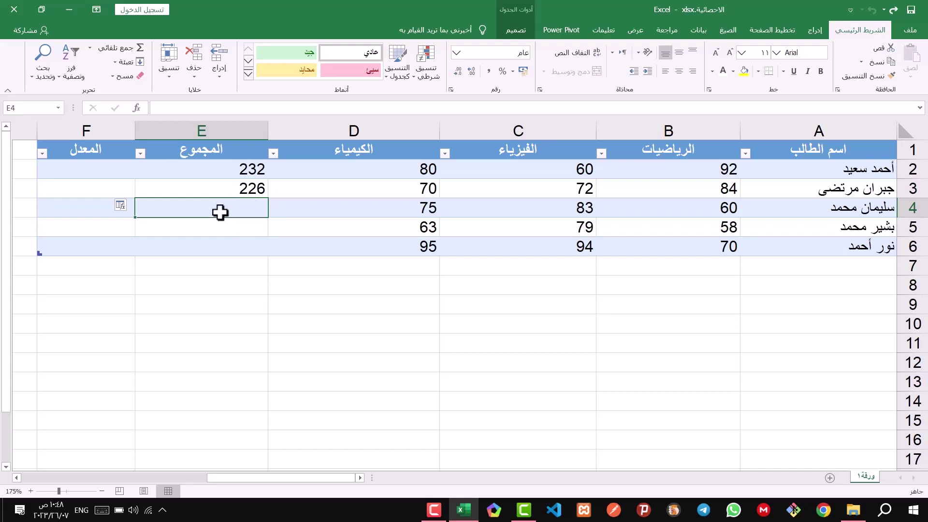
# - Enter a formula in E4 that adds B4, C4 and D4, picking the three mark cells in the sheet as references
pyautogui.write('=')
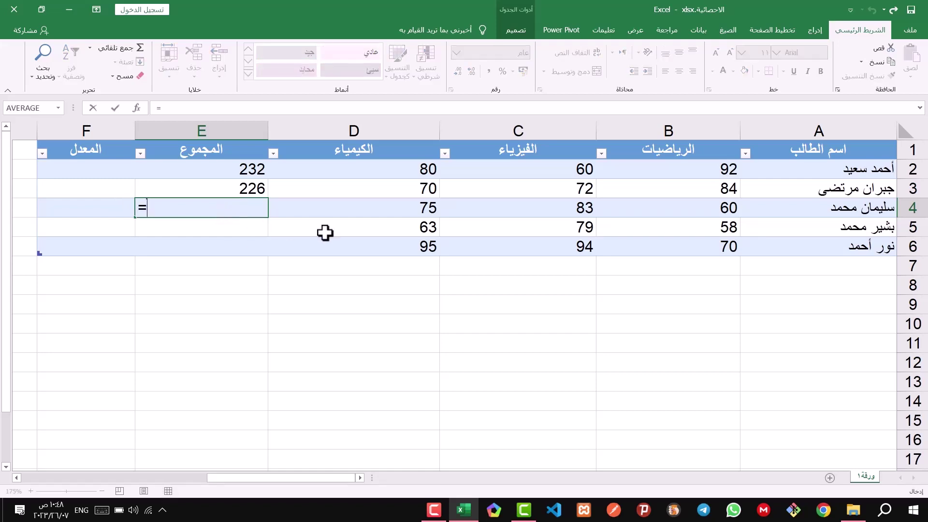
pyautogui.click(702, 209)
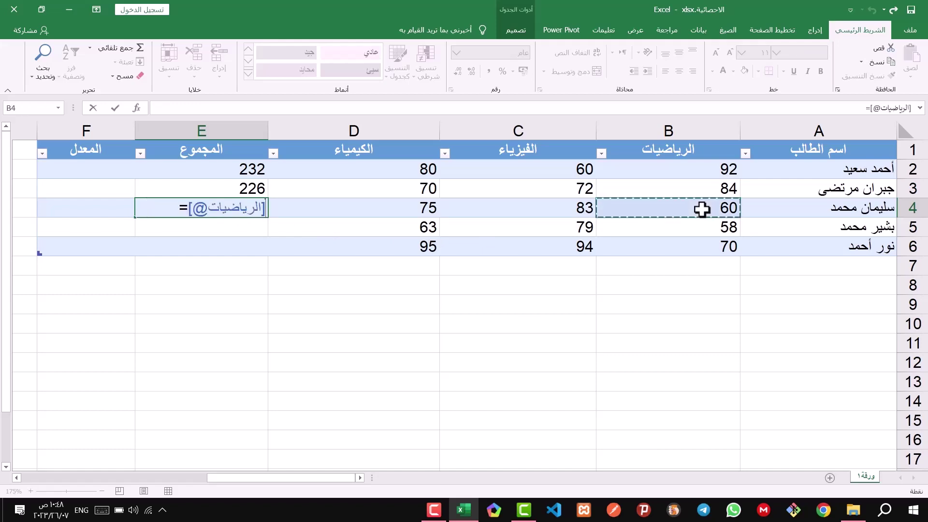
pyautogui.write('+')
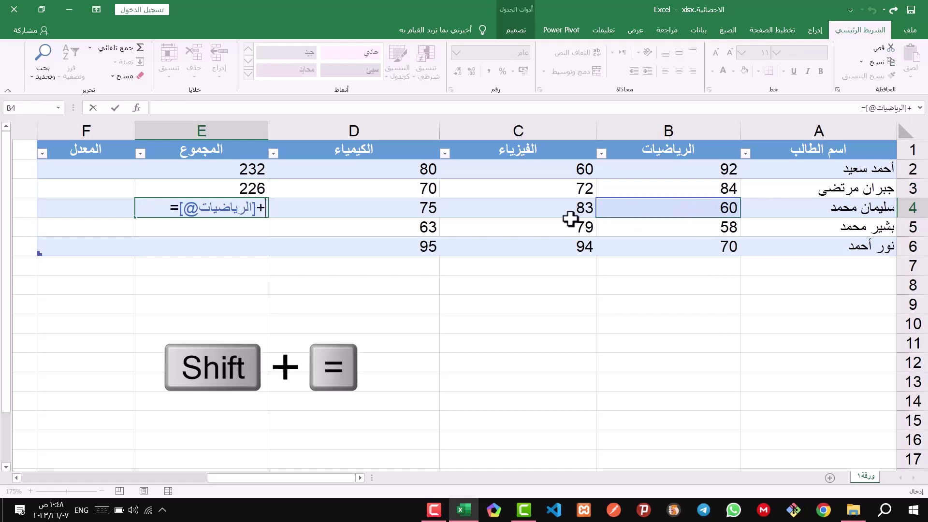
pyautogui.click(525, 207)
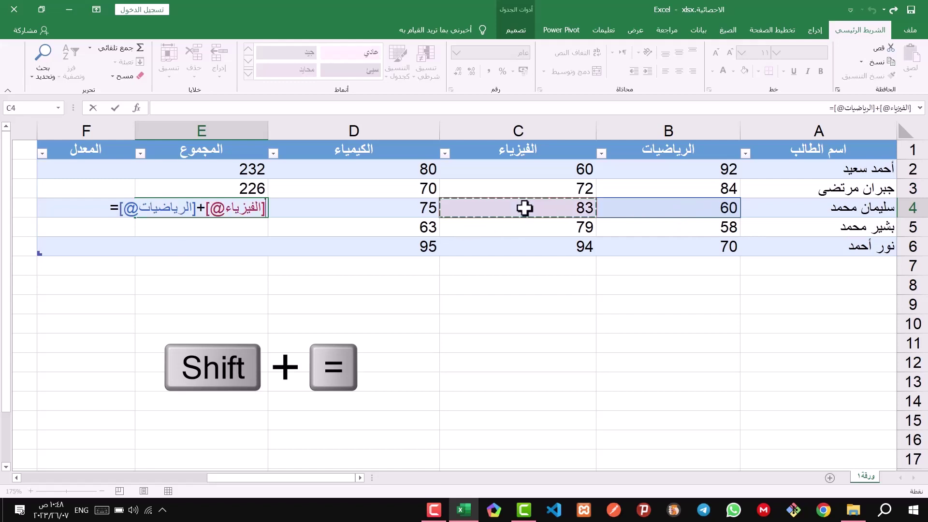
pyautogui.write('+')
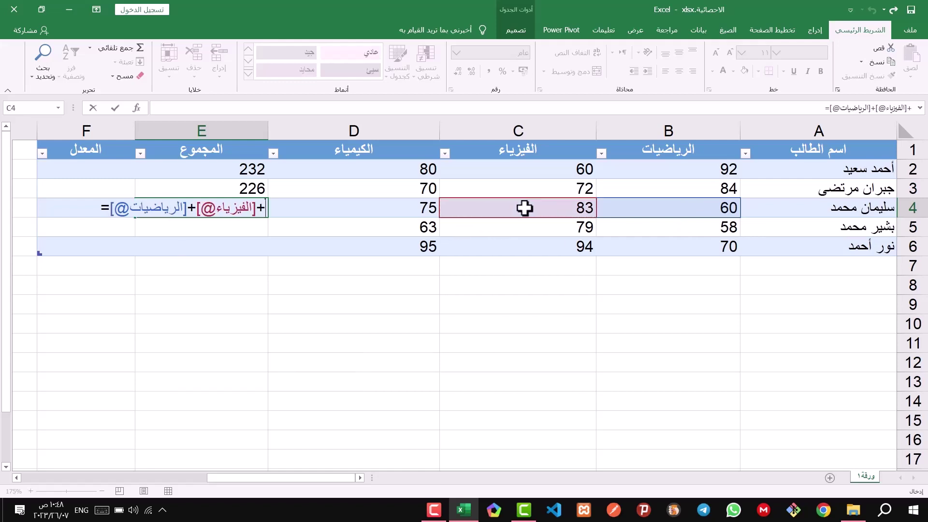
pyautogui.click(376, 209)
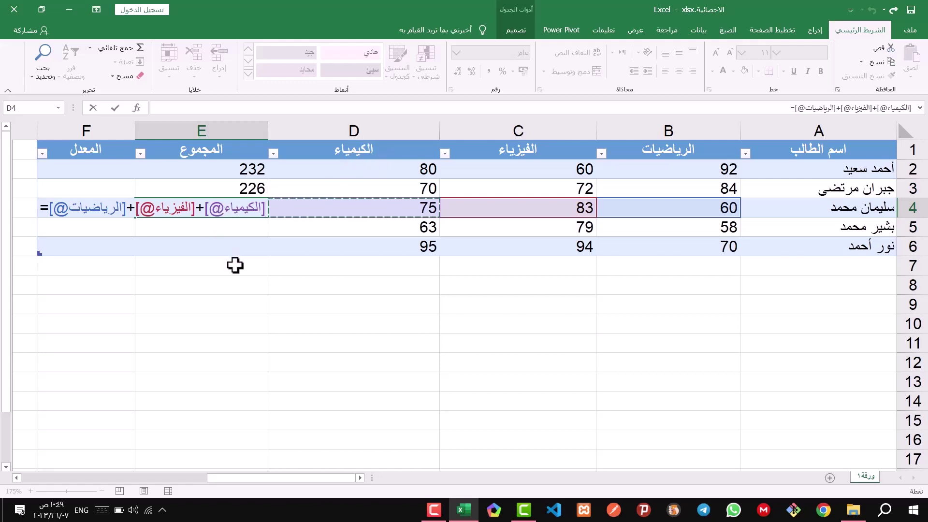
pyautogui.press('Return')
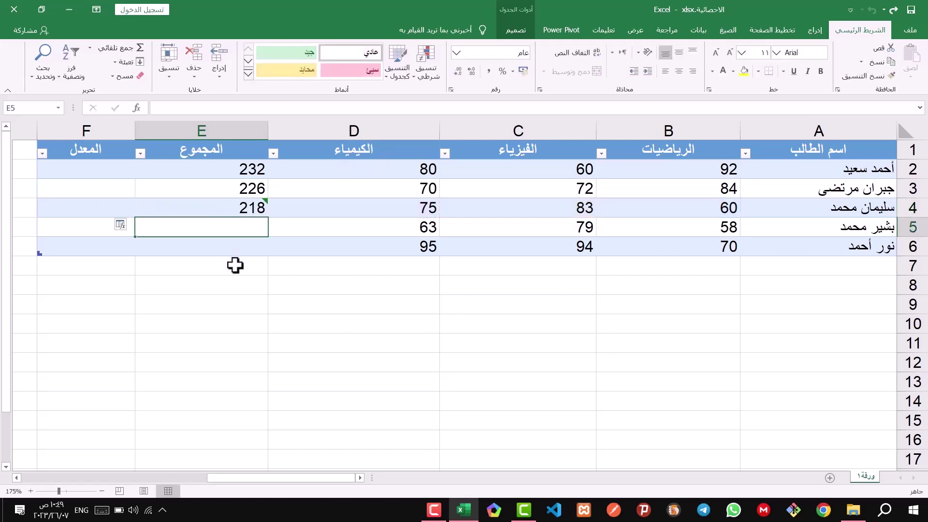
# - Compare the formulas stored in E2, E3 and E4 and check which references each one uses
pyautogui.click(250, 206)
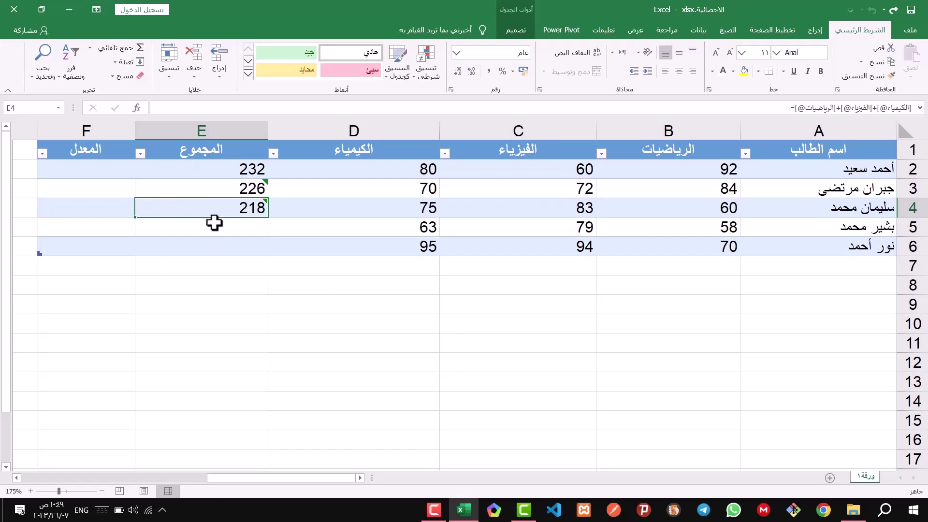
pyautogui.click(231, 170)
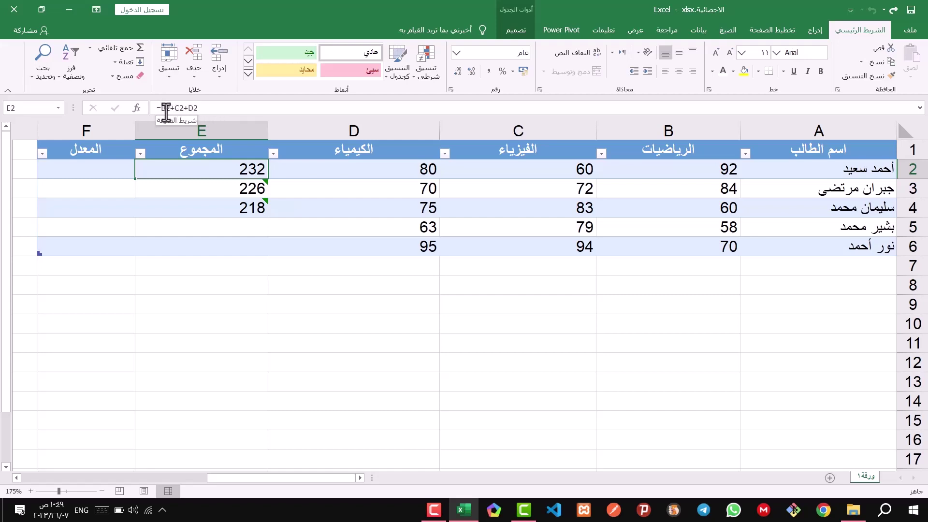
pyautogui.click(239, 192)
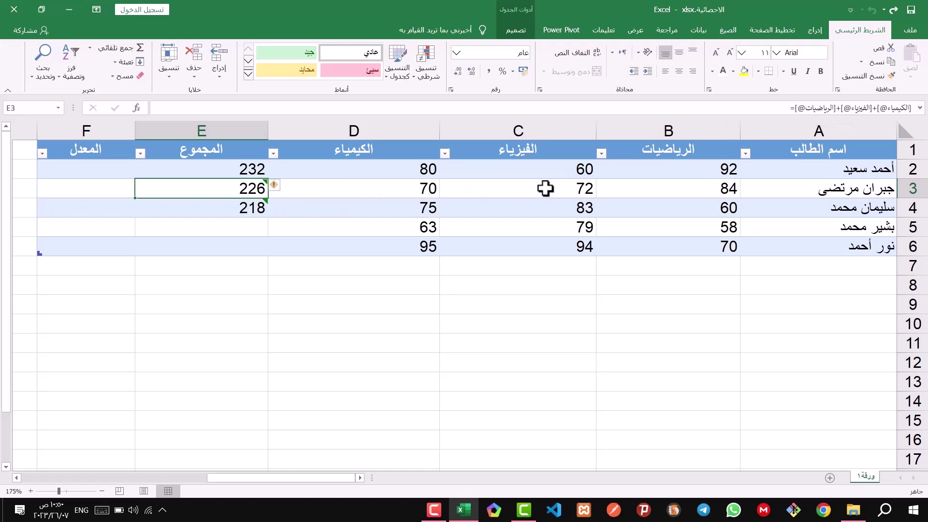
pyautogui.click(560, 190)
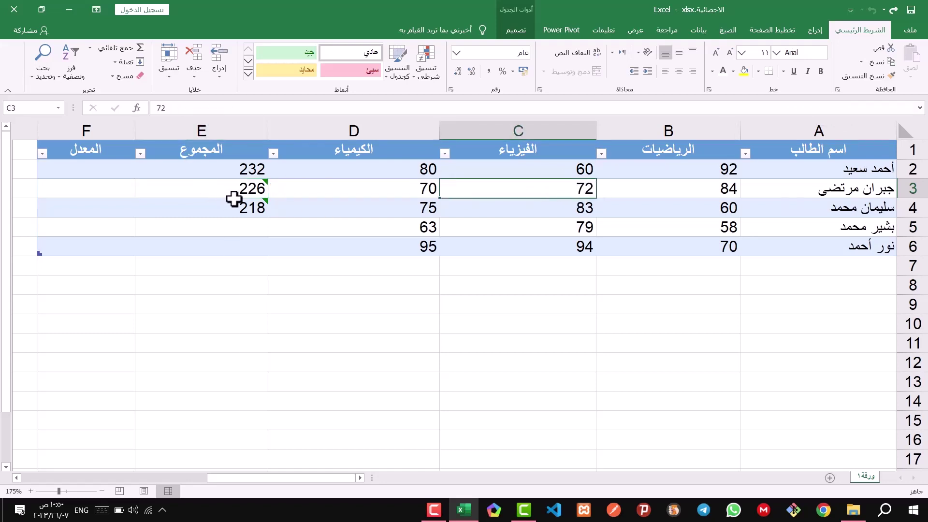
pyautogui.click(235, 174)
pyautogui.click(234, 189)
pyautogui.click(231, 209)
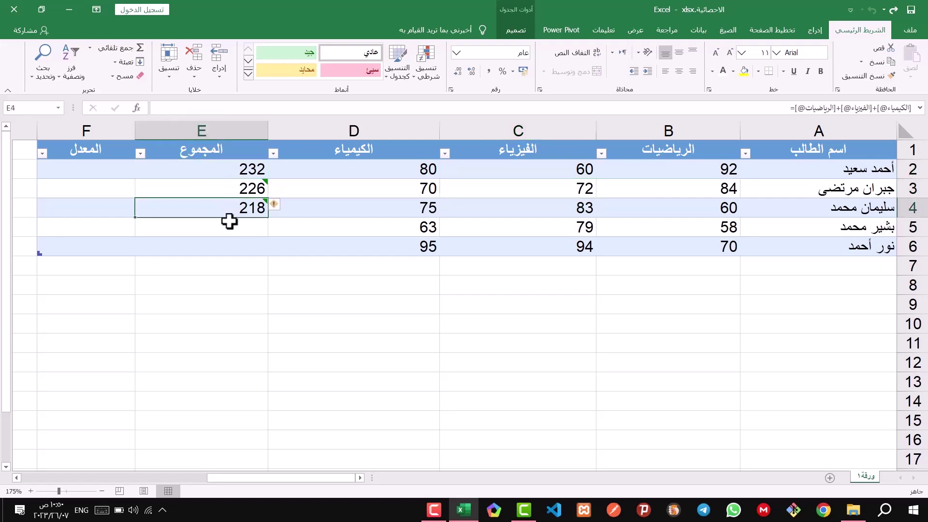
pyautogui.click(228, 226)
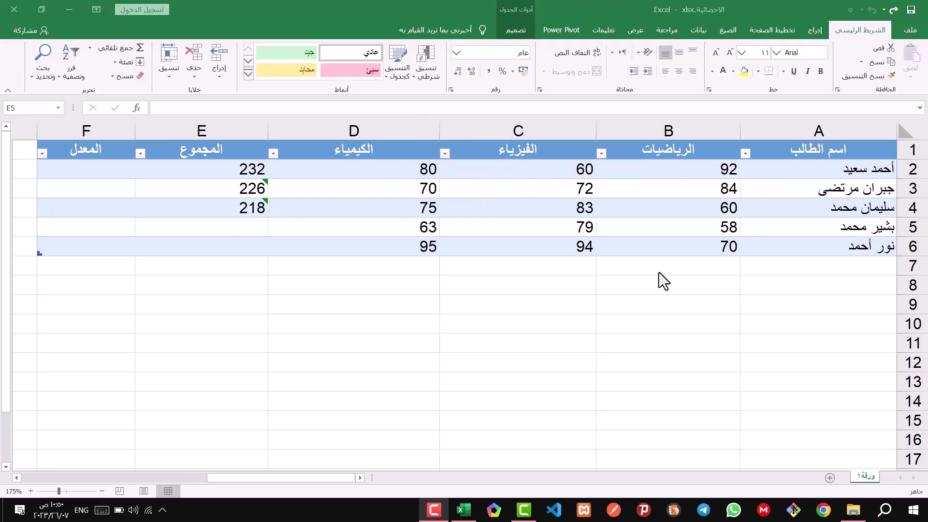
# - Clear the formulas in E4 and E3, and fill the E2 formula down the المجموع column through E6
pyautogui.doubleClick(243, 205)
pyautogui.doubleClick(243, 187)
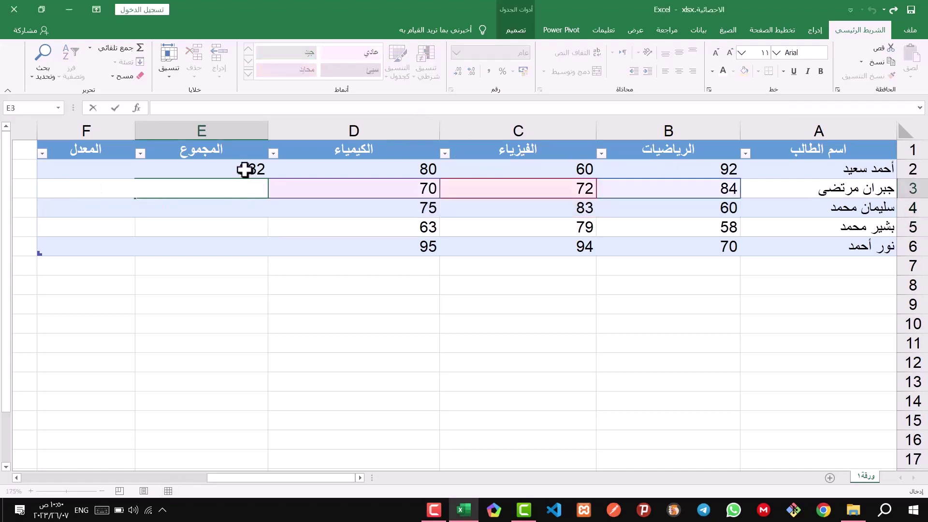
pyautogui.click(244, 169)
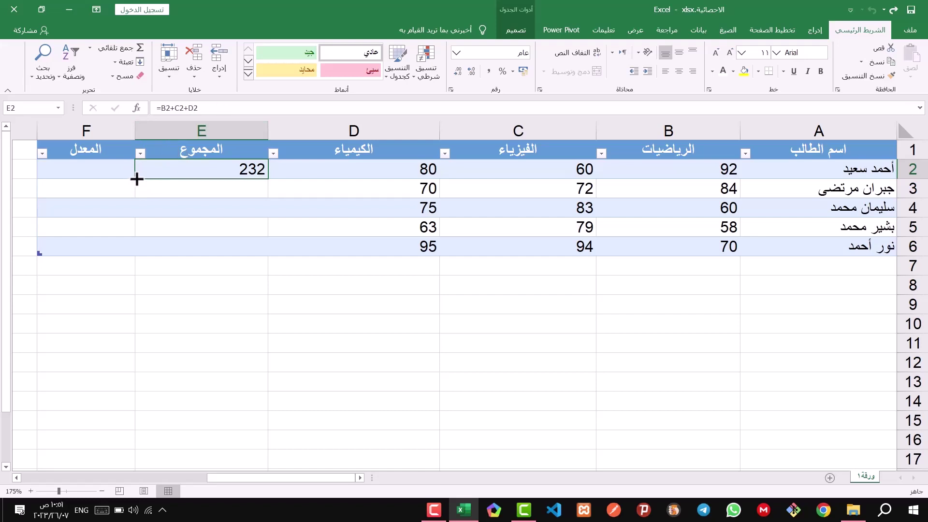
pyautogui.moveTo(137, 179); pyautogui.dragTo(138, 258)
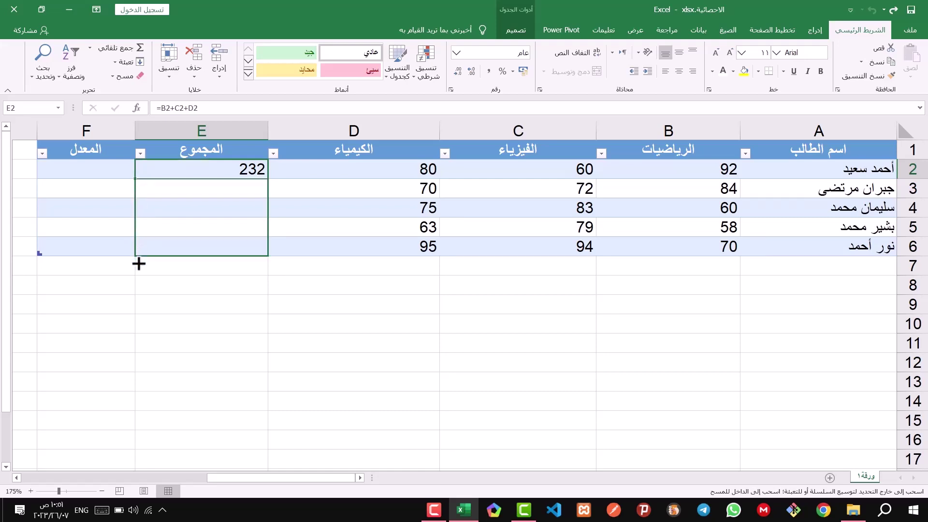
pyautogui.moveTo(139, 264); pyautogui.dragTo(138, 264)
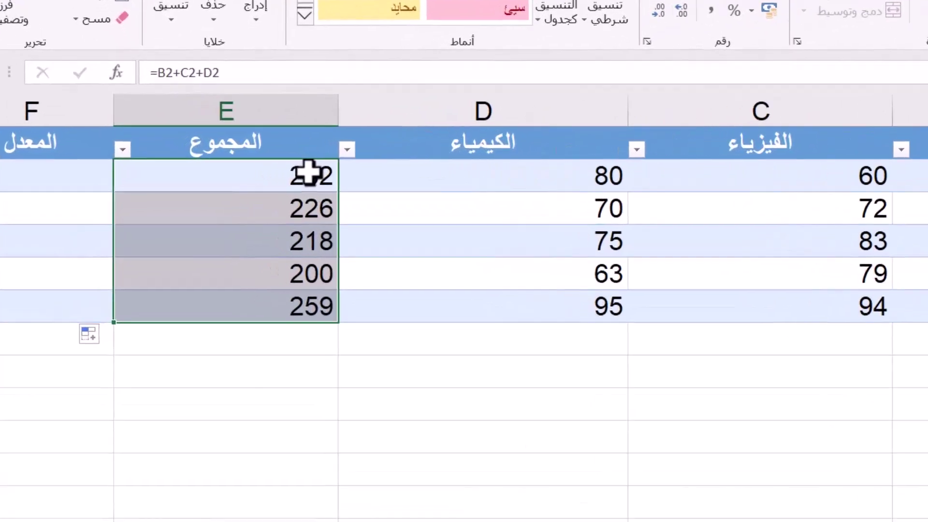
# - Check the row references in each filled formula from E2 to E6, and select F2 in the المعدل column
pyautogui.click(250, 167)
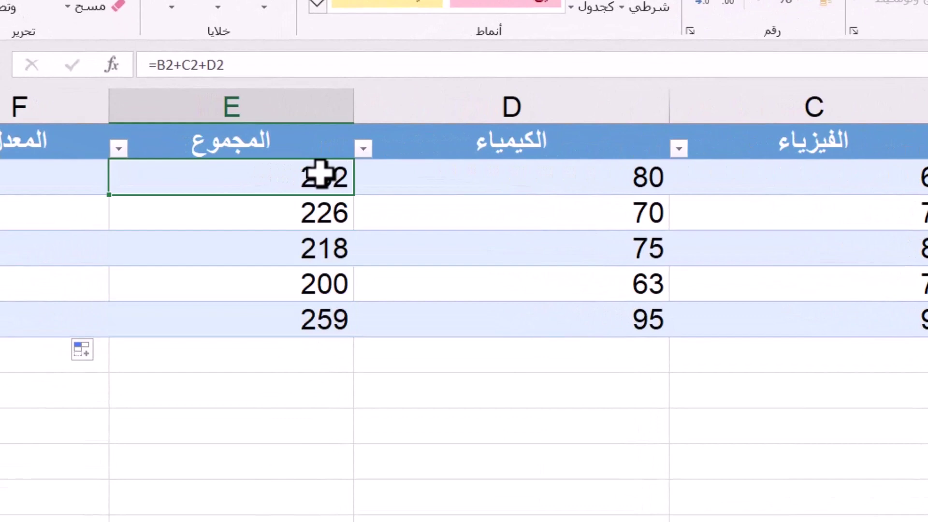
pyautogui.click(315, 215)
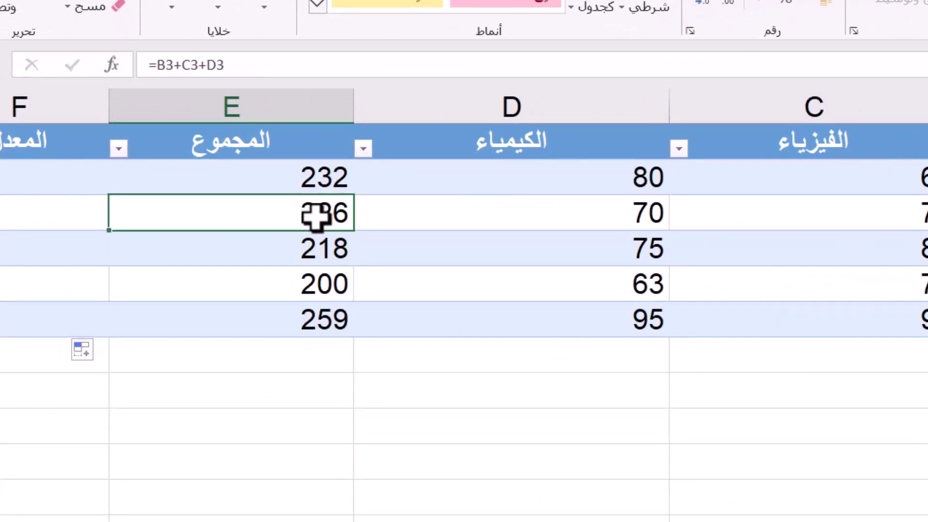
pyautogui.click(306, 250)
pyautogui.click(286, 285)
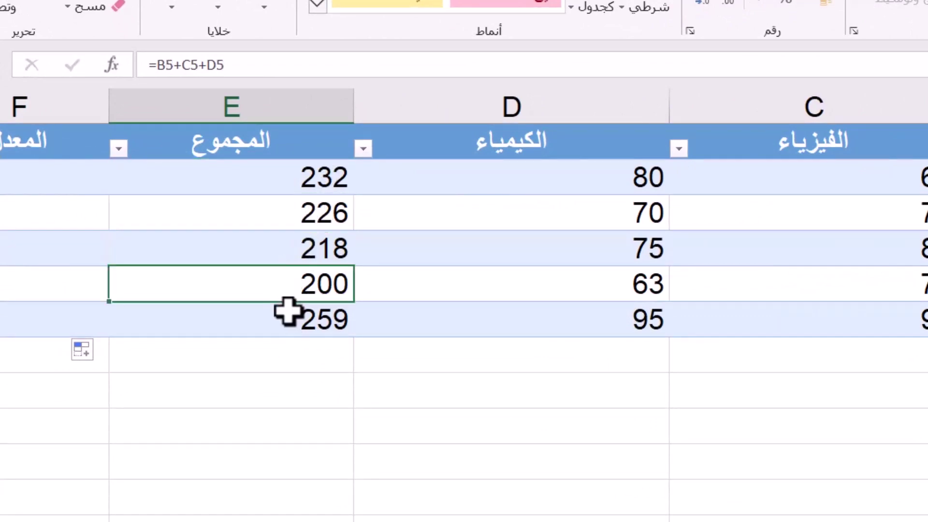
pyautogui.click(290, 320)
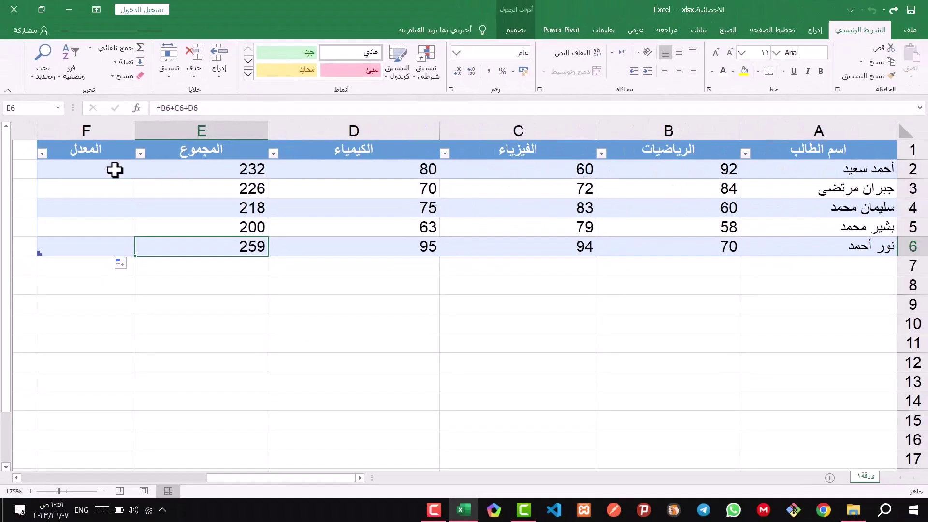
pyautogui.click(87, 169)
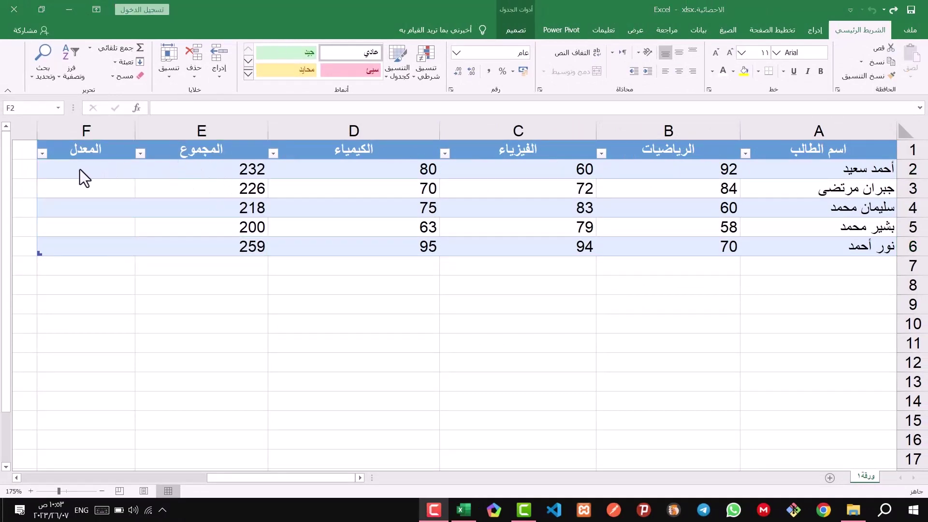
# - Enter =E2/3 in F2 to get the first student's average and fill the formula down the المعدل column through F6
pyautogui.click(80, 168)
pyautogui.write('=')
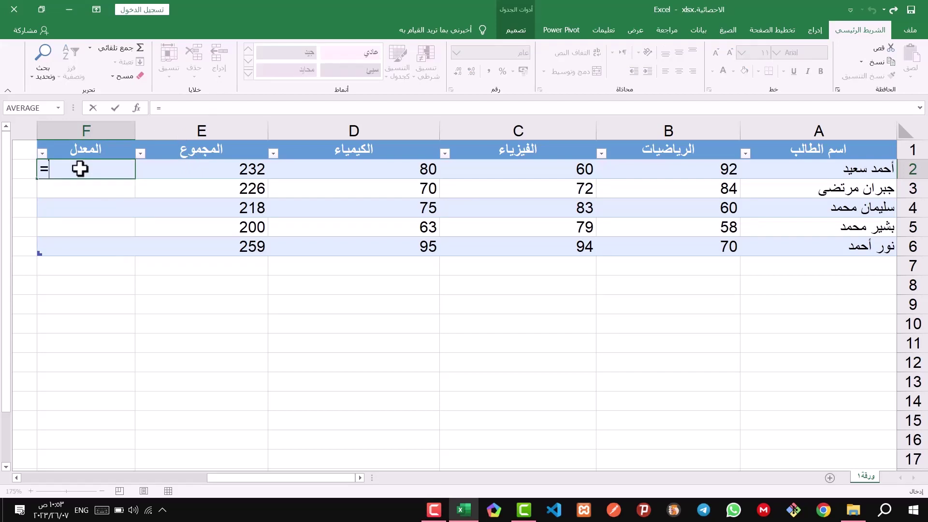
pyautogui.write('E2/3')
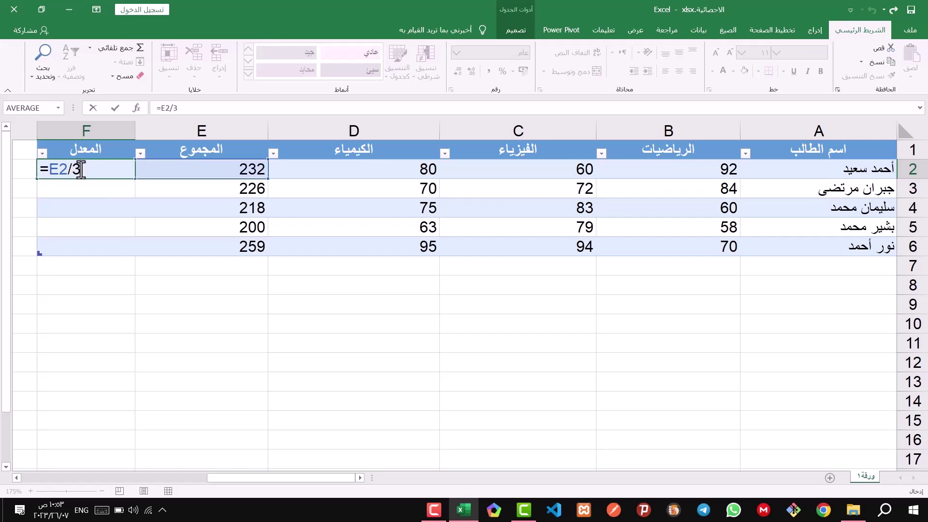
pyautogui.press('Return')
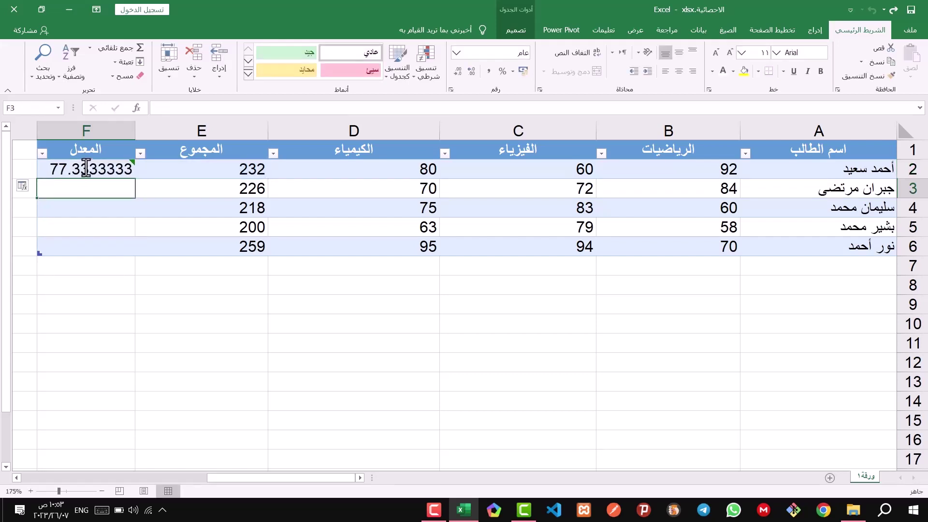
pyautogui.click(58, 168)
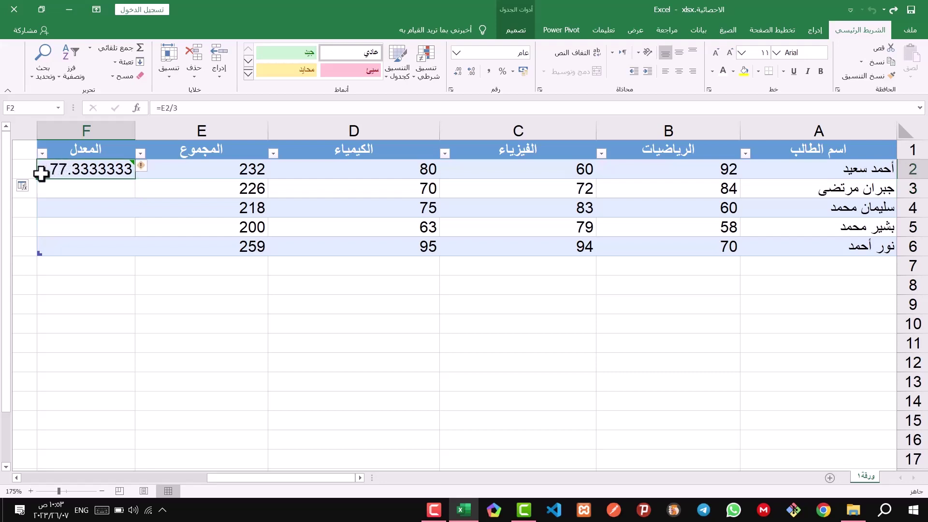
pyautogui.moveTo(38, 180); pyautogui.dragTo(42, 259)
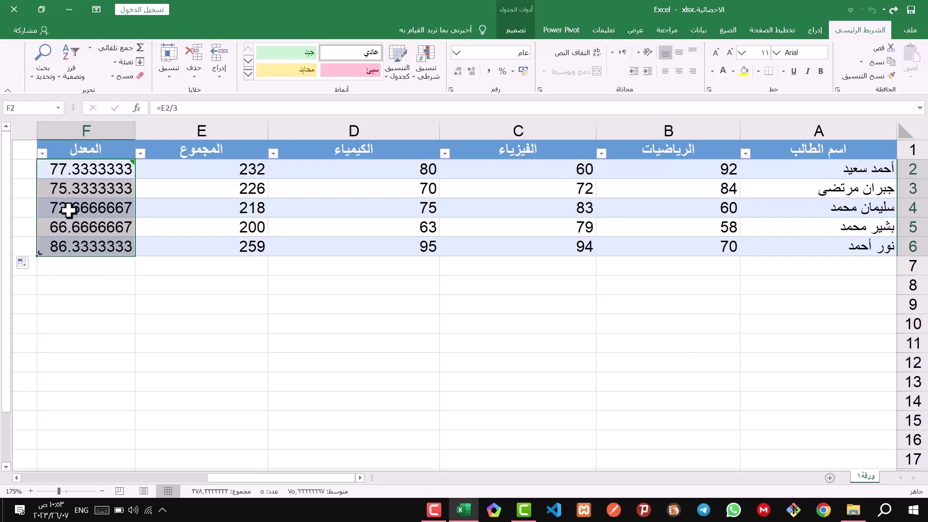
pyautogui.click(201, 323)
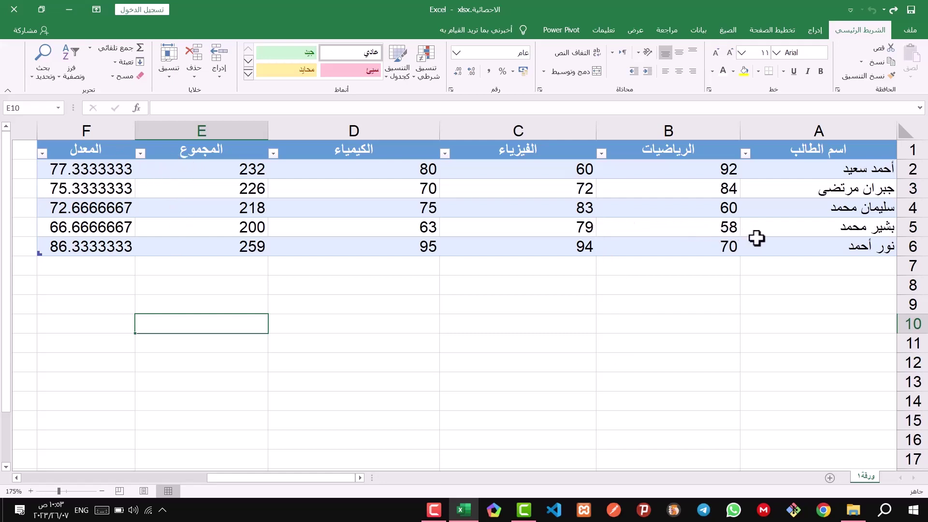
# - Change the الرياضيات mark in B5 to 92
pyautogui.click(702, 231)
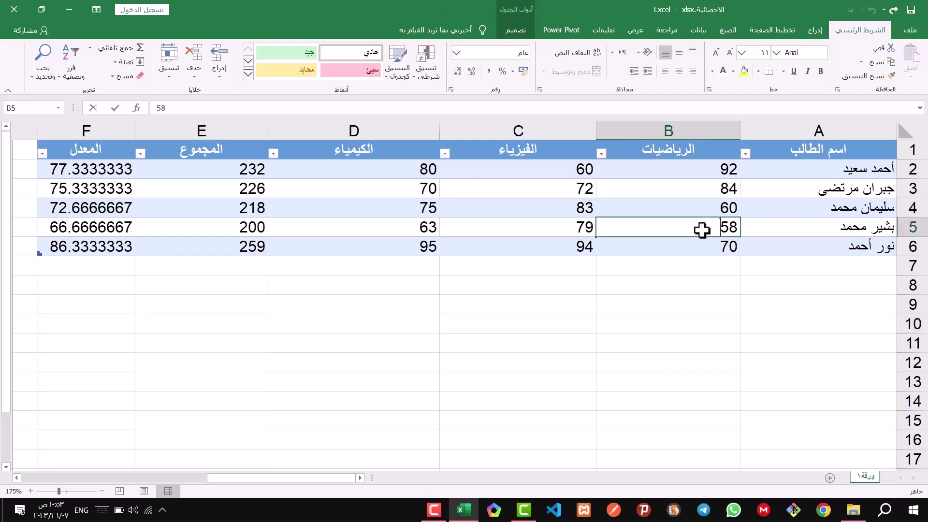
pyautogui.write('92')
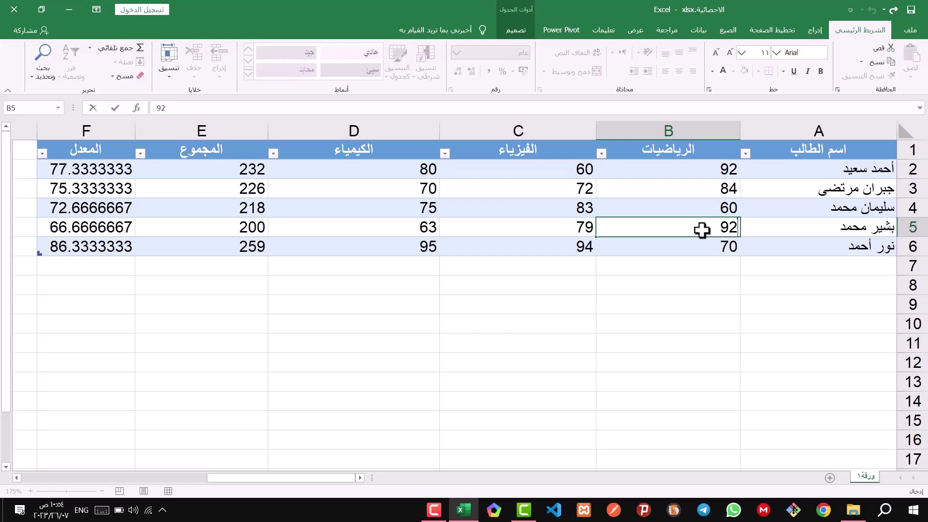
pyautogui.press('Return')
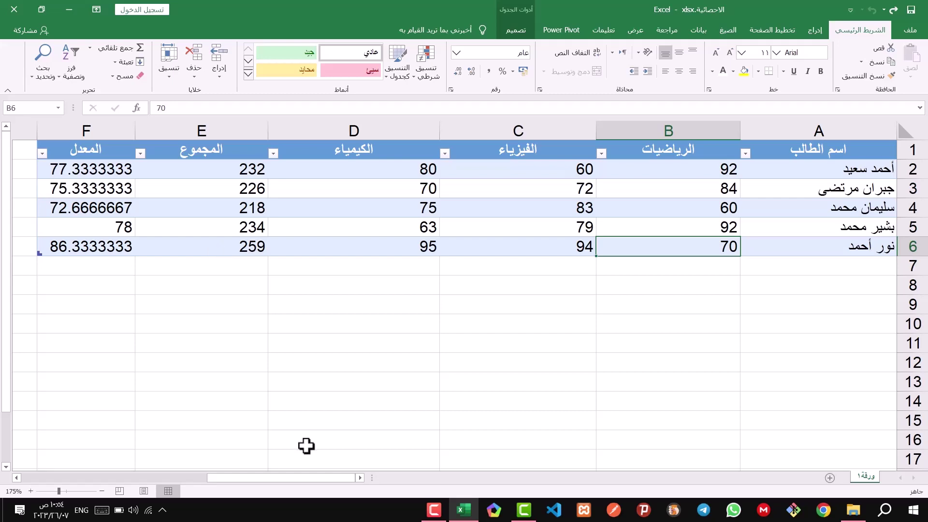
# - Review the arithmetic operators in the المعاملات الحسابية column against the المجموع and المعدل columns, ending on the percent operator in P6
pyautogui.moveTo(321, 479); pyautogui.dragTo(131, 478)
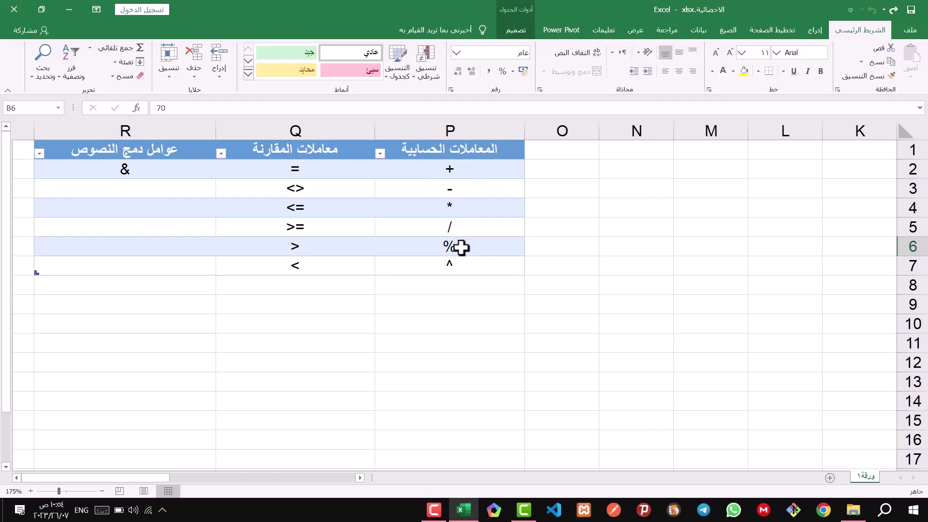
pyautogui.click(303, 478)
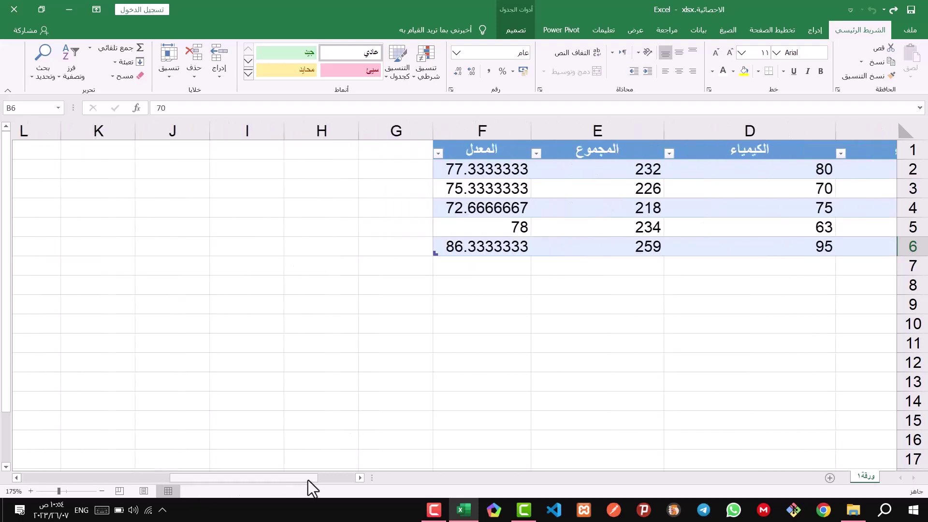
pyautogui.moveTo(308, 480); pyautogui.dragTo(338, 460)
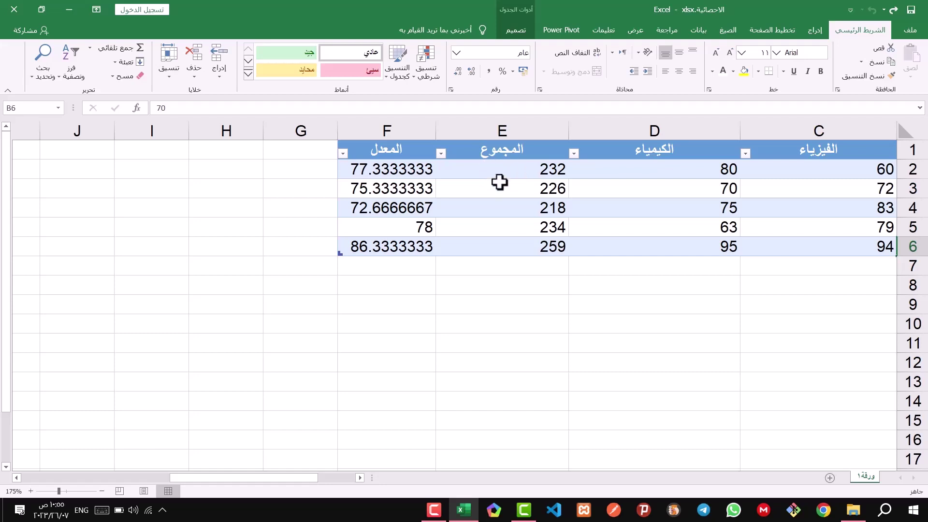
pyautogui.moveTo(215, 477); pyautogui.dragTo(144, 482)
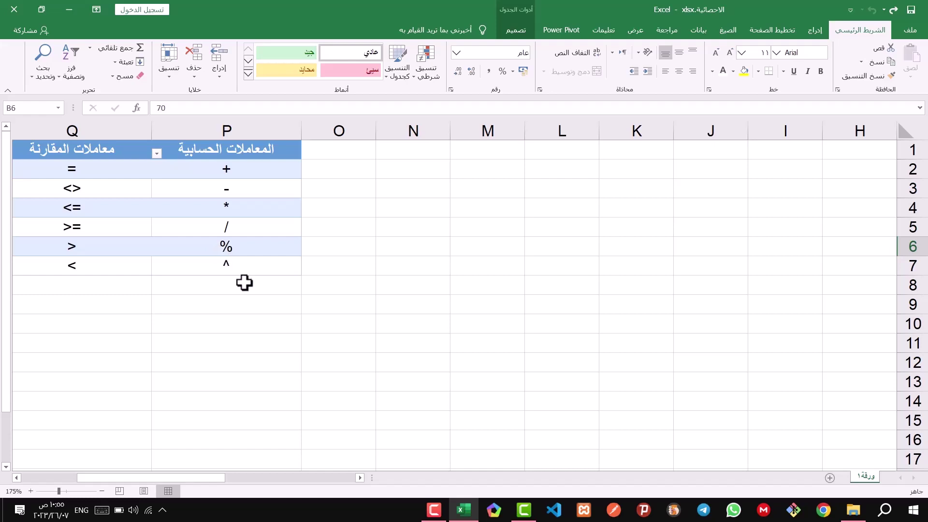
pyautogui.moveTo(204, 477); pyautogui.dragTo(170, 471)
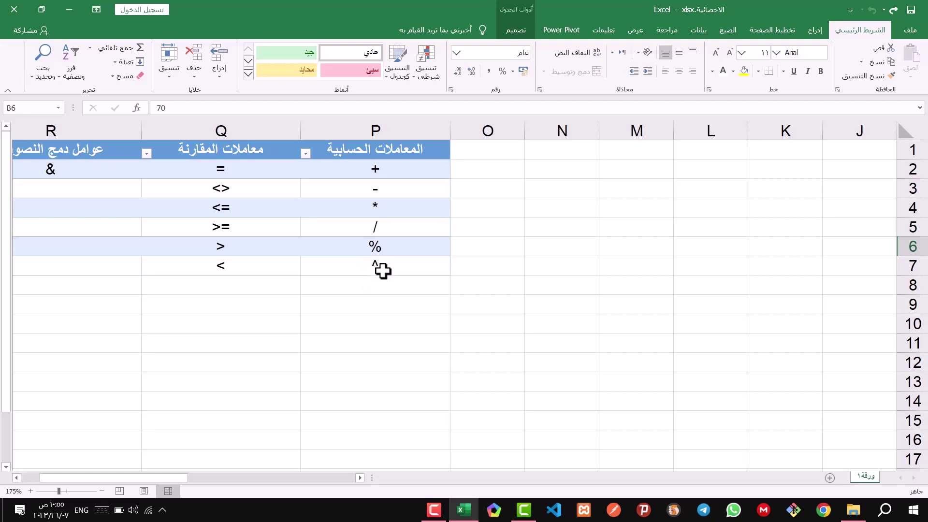
pyautogui.click(387, 249)
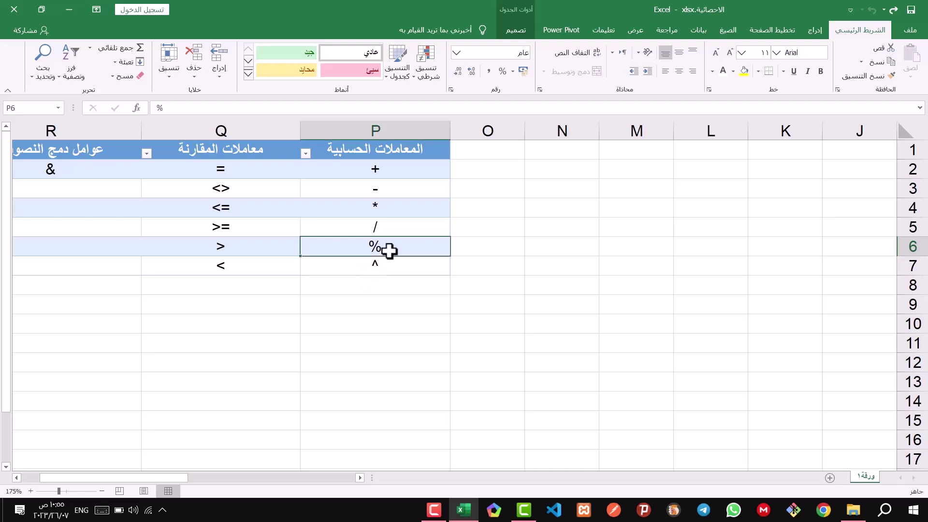
# - Try out the % and ^ characters in P9, discard the entry, and select the = comparison operator in Q2
pyautogui.click(411, 309)
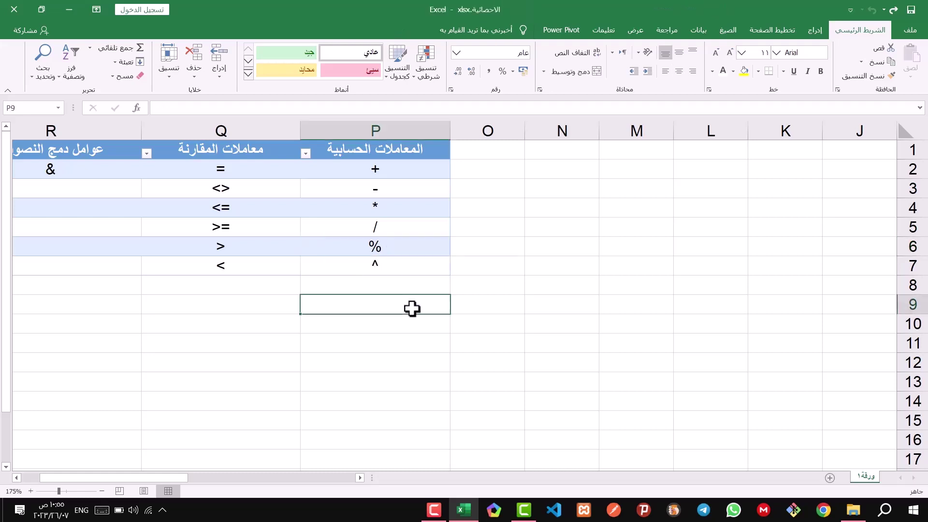
pyautogui.write('%')
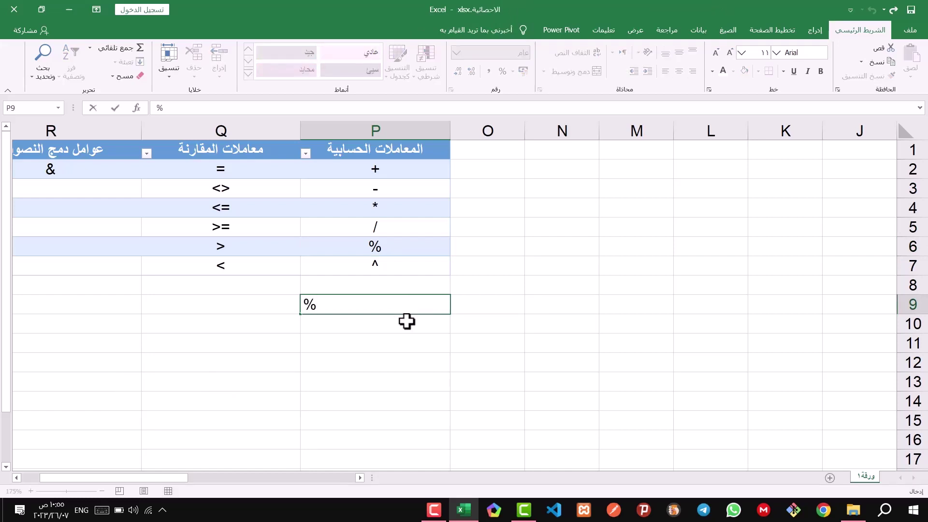
pyautogui.hotkey('shift', '6')
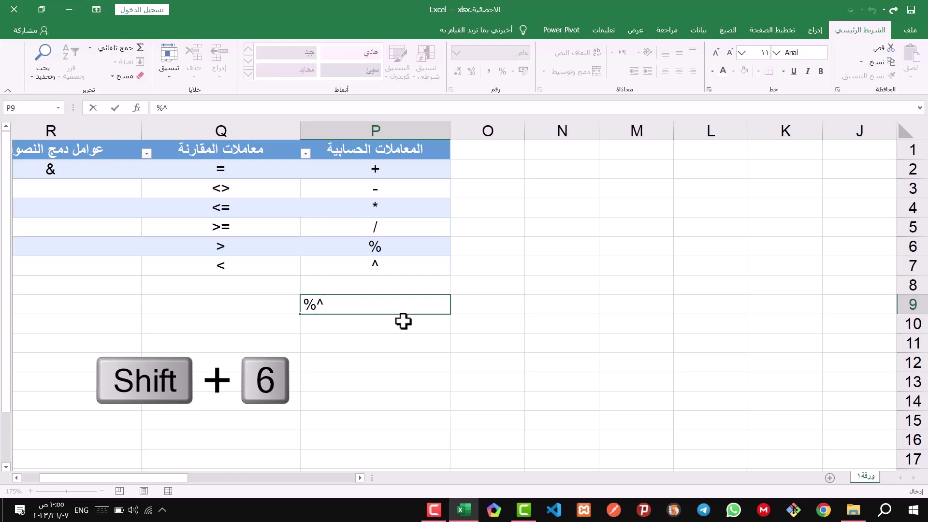
pyautogui.press('Escape')
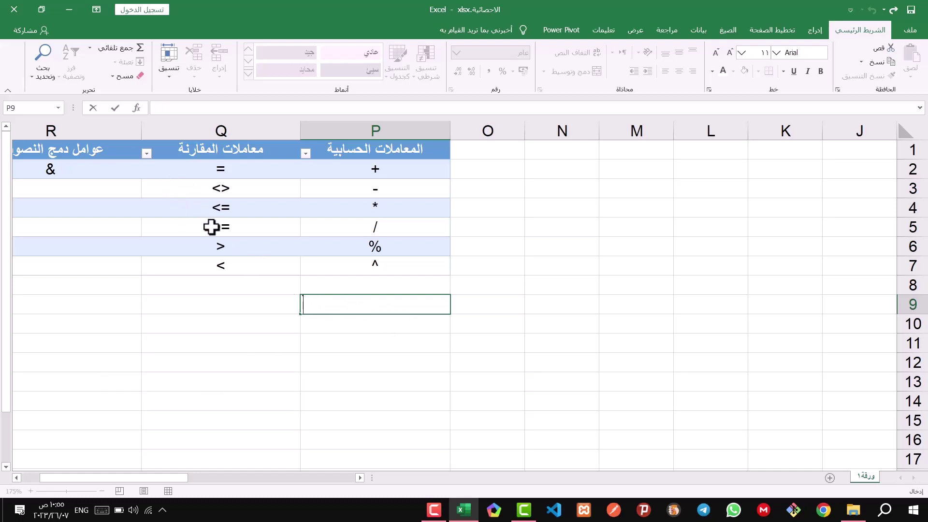
pyautogui.click(230, 318)
pyautogui.click(230, 169)
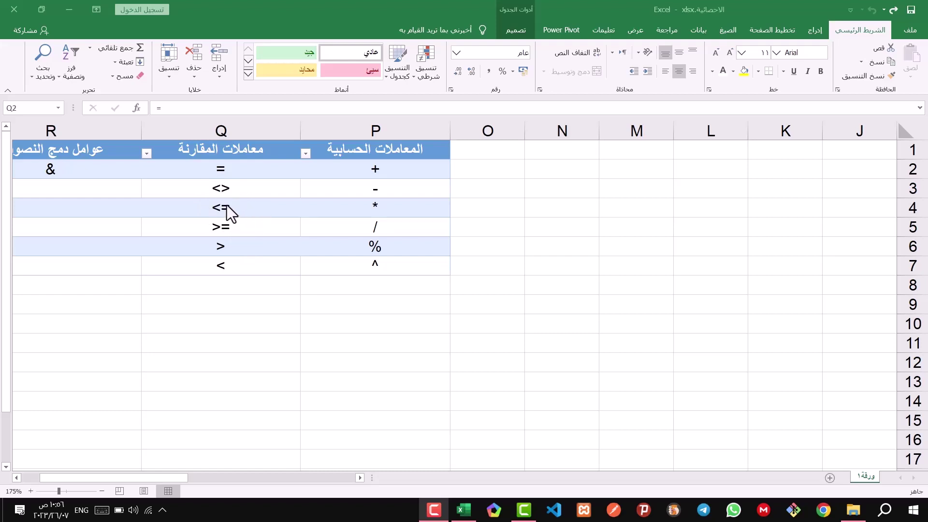
# - Extend the marks table by one column to G and enter the comparison formula =E2<D2 in G2
pyautogui.moveTo(150, 479); pyautogui.dragTo(298, 487)
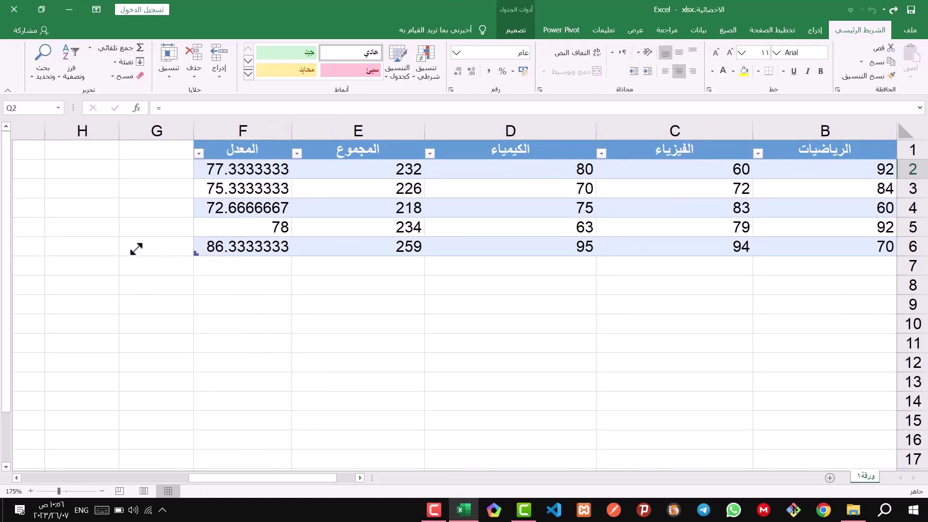
pyautogui.moveTo(136, 249); pyautogui.dragTo(132, 250)
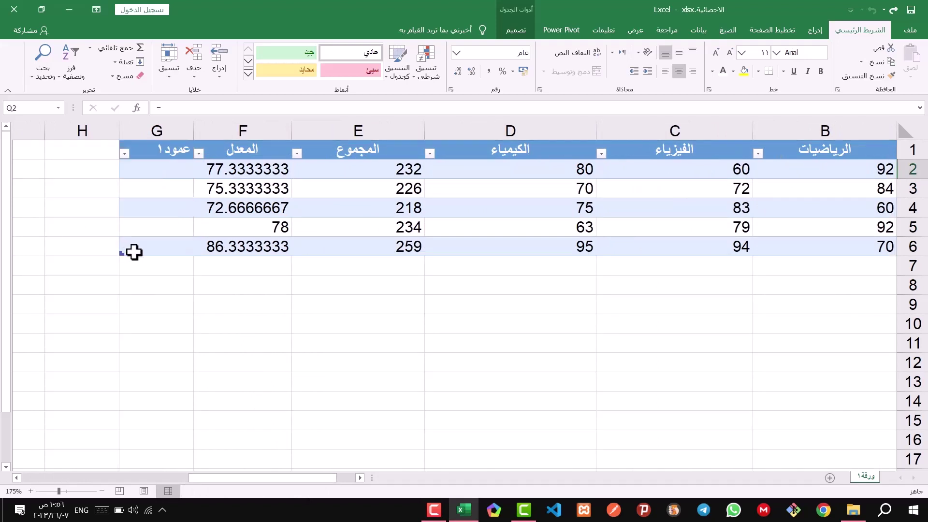
pyautogui.click(161, 173)
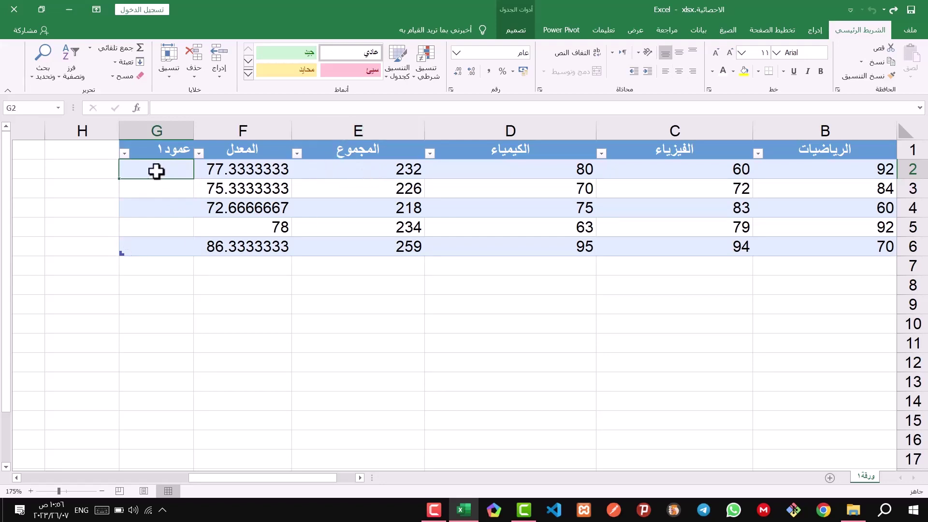
pyautogui.write('=')
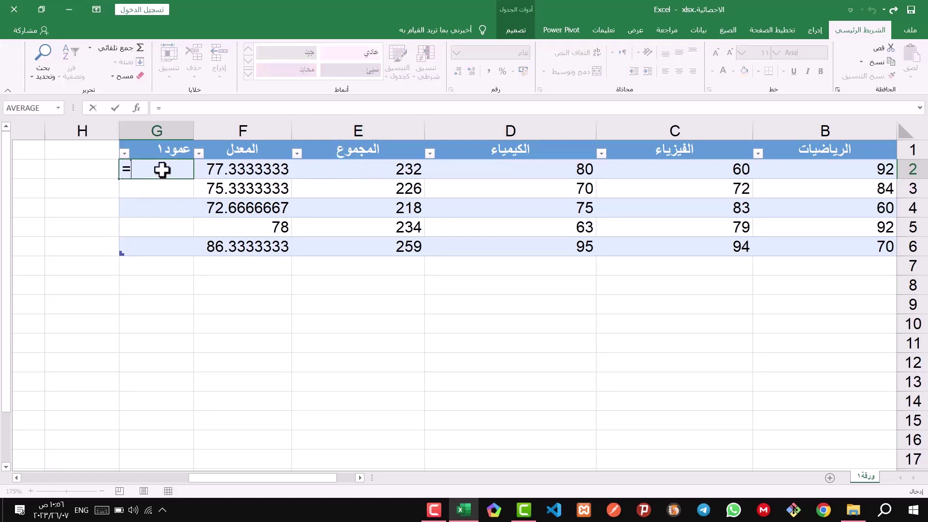
pyautogui.write('E2')
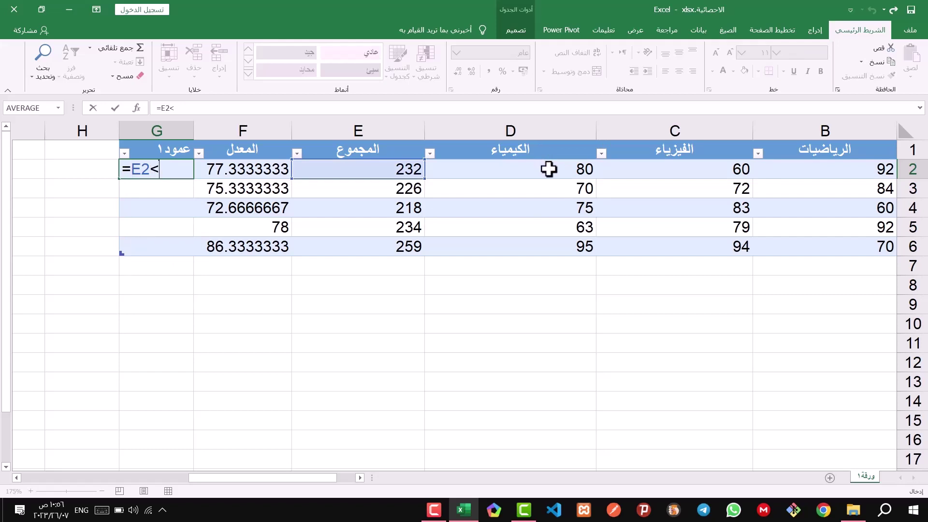
pyautogui.write('<D2')
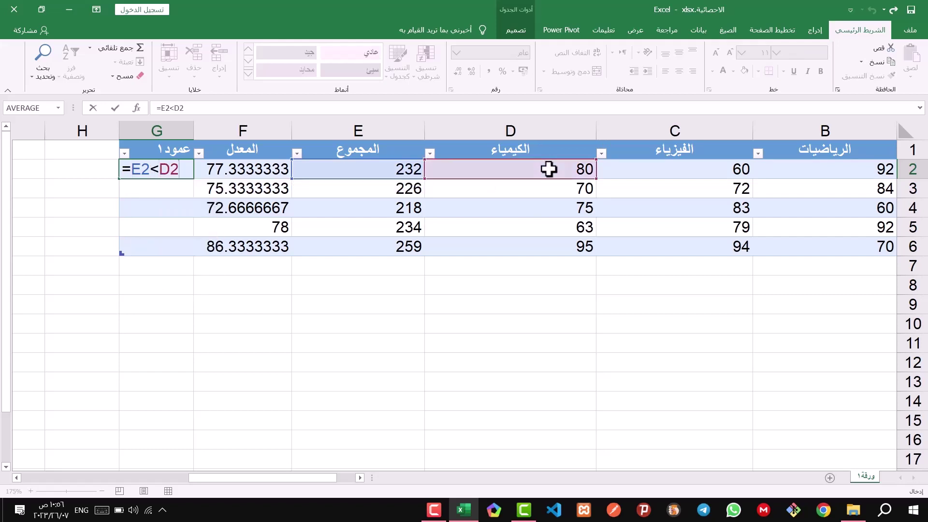
pyautogui.press('Return')
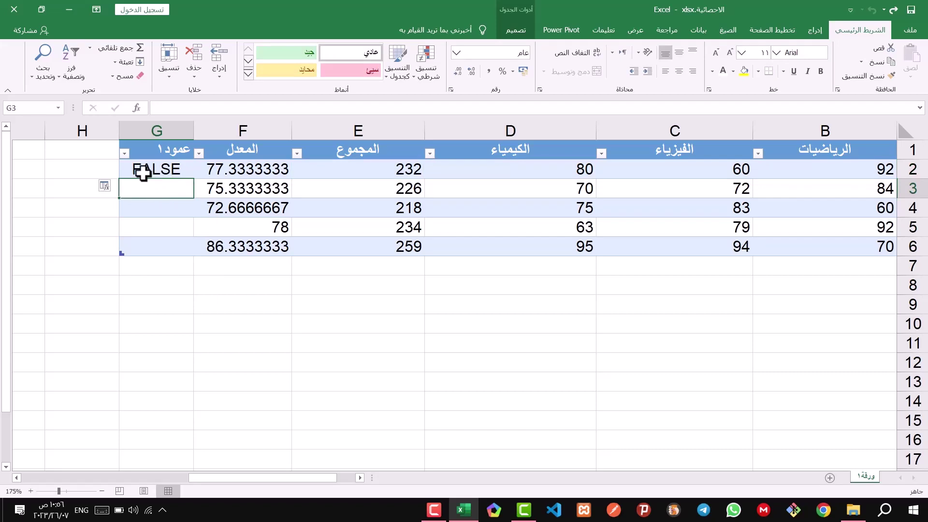
# - Try out the & text-joining character in R10, below the عوامل دمج النصوص column
pyautogui.moveTo(268, 478); pyautogui.dragTo(194, 256)
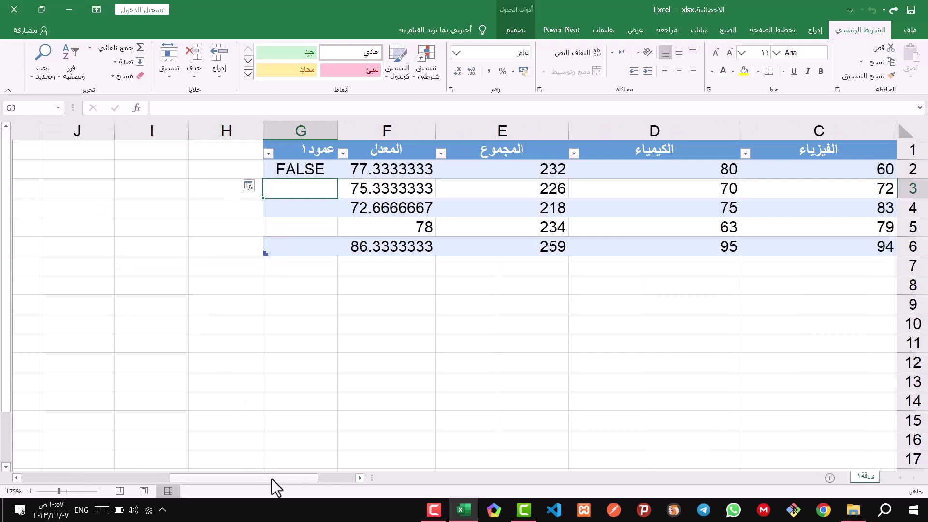
pyautogui.moveTo(271, 479); pyautogui.dragTo(124, 471)
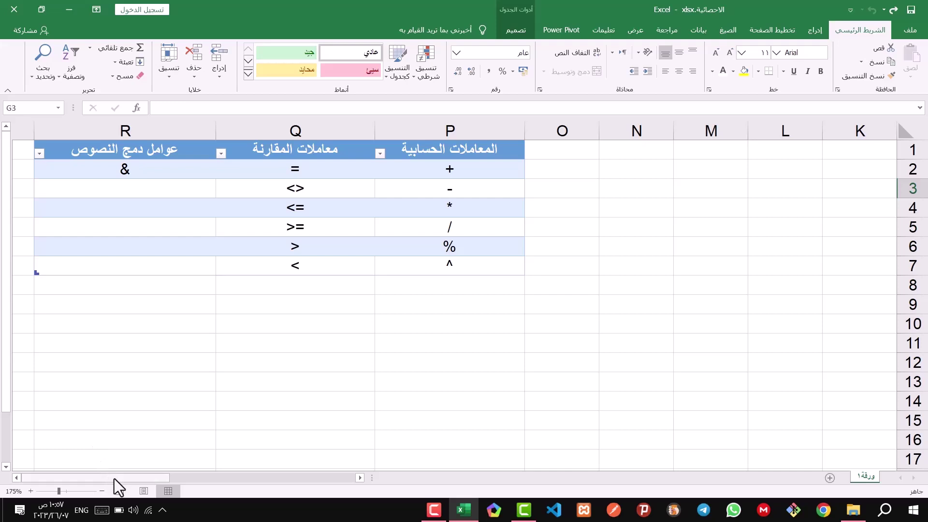
pyautogui.click(173, 327)
pyautogui.hotkey('shift', '7')
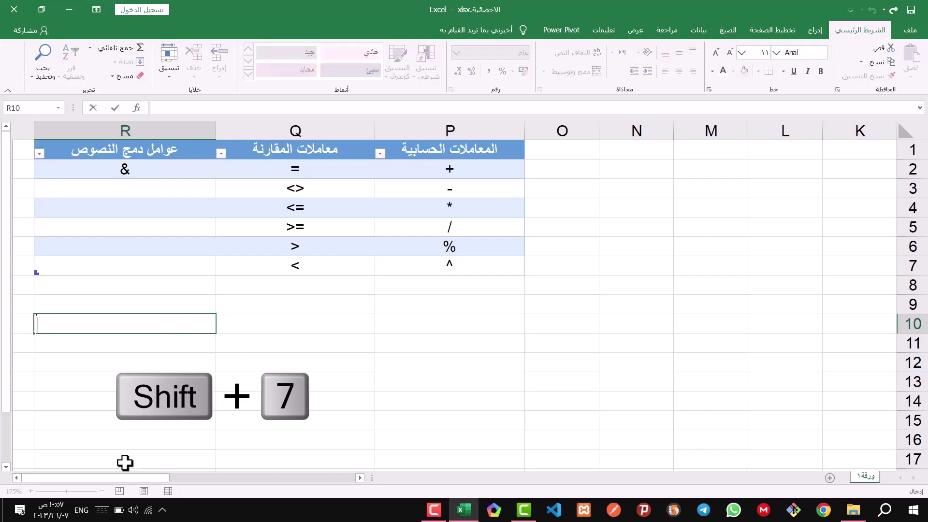
# - Replace the comparison formula in G2 with =A2&A3 to join the first two student names
pyautogui.moveTo(112, 476); pyautogui.dragTo(330, 492)
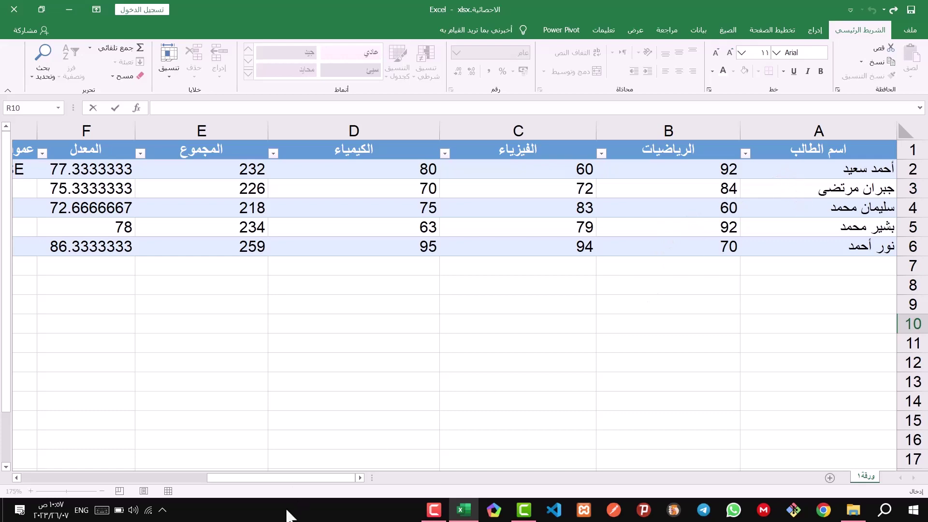
pyautogui.moveTo(320, 477); pyautogui.dragTo(301, 483)
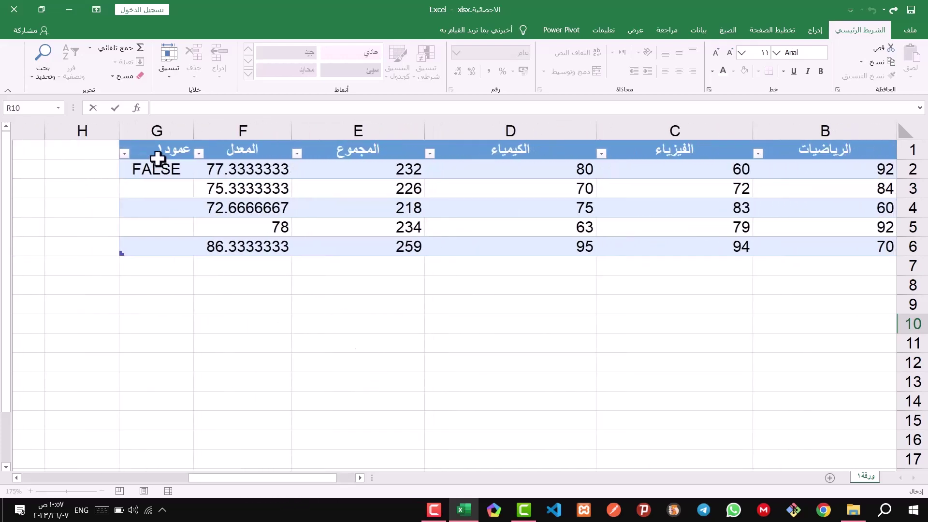
pyautogui.click(158, 174)
pyautogui.doubleClick(159, 175)
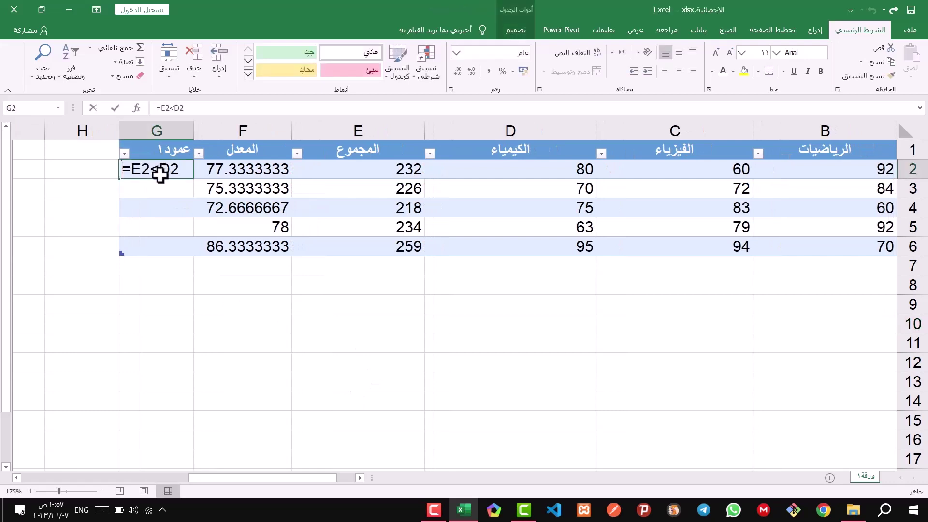
pyautogui.press('BackSpace')
pyautogui.press('BackSpace')
pyautogui.press('BackSpace')
pyautogui.press('BackSpace')
pyautogui.press('BackSpace')
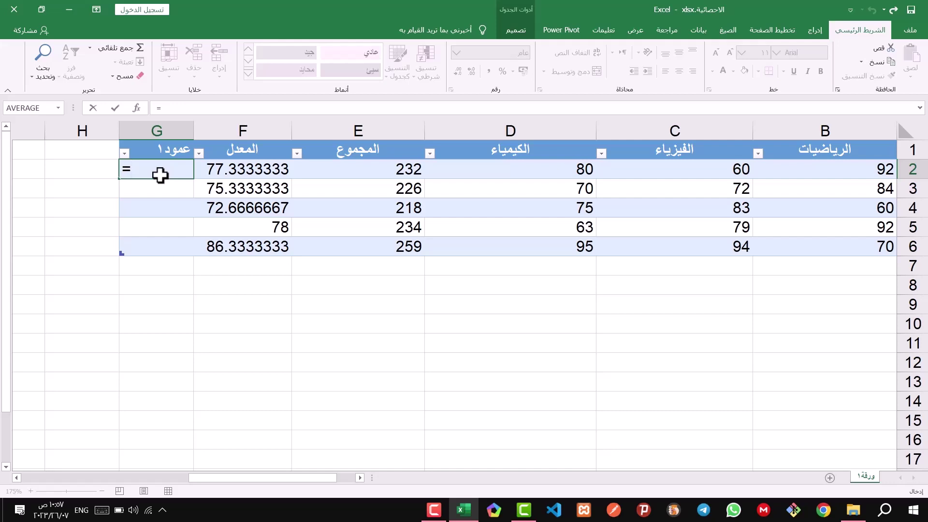
pyautogui.write('A')
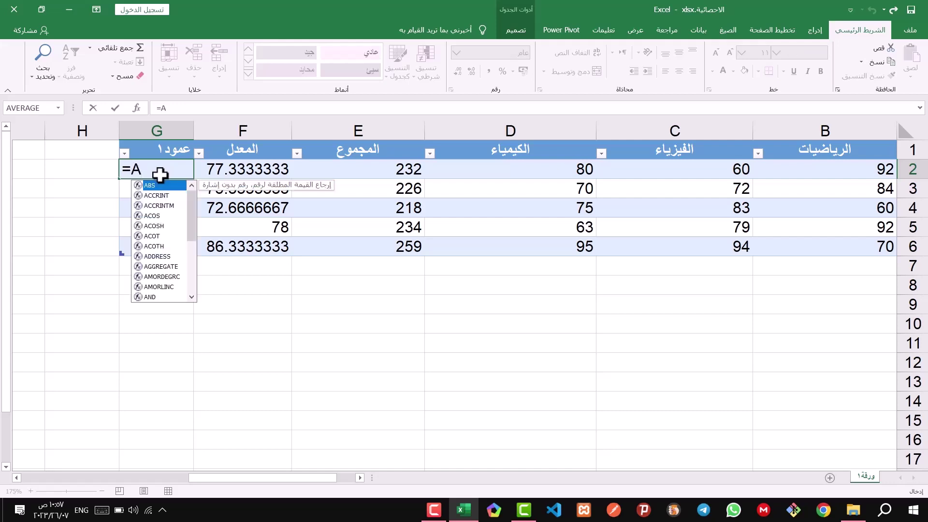
pyautogui.write('2')
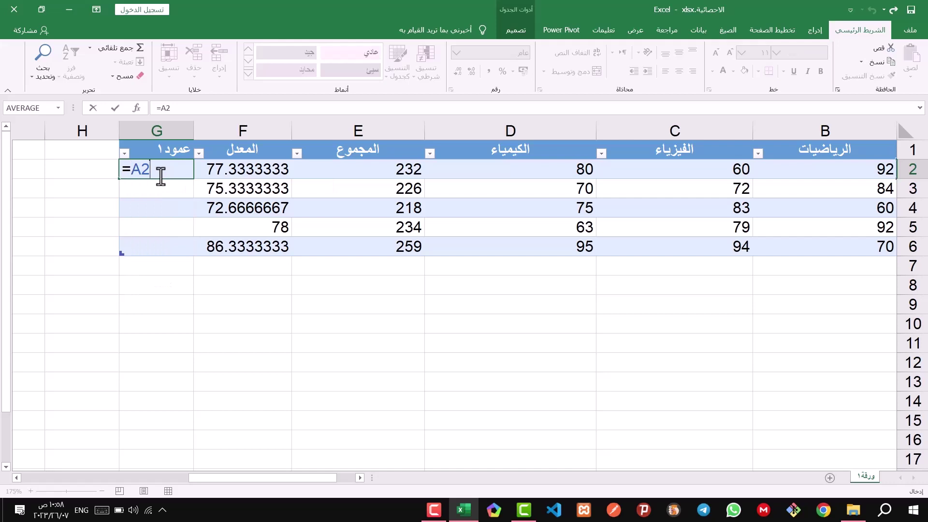
pyautogui.write('&A3')
pyautogui.moveTo(239, 479); pyautogui.dragTo(219, 483)
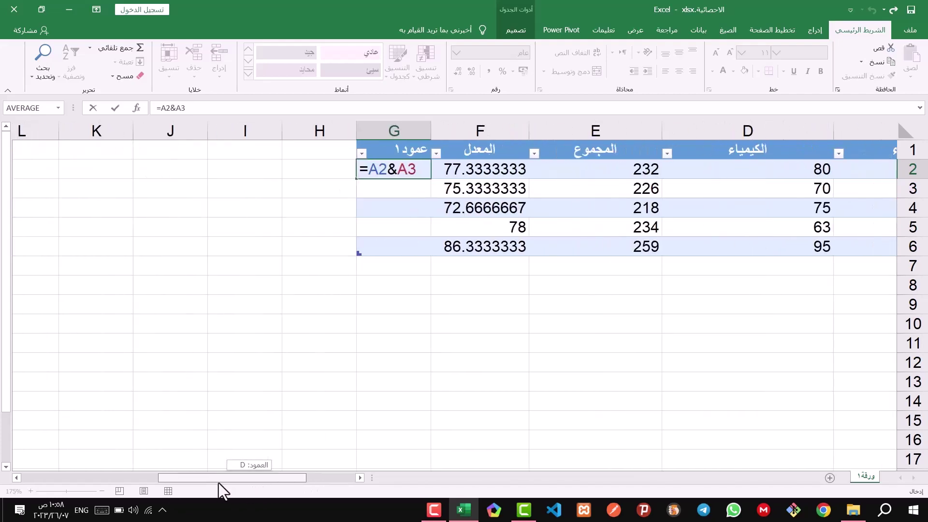
pyautogui.press('Return')
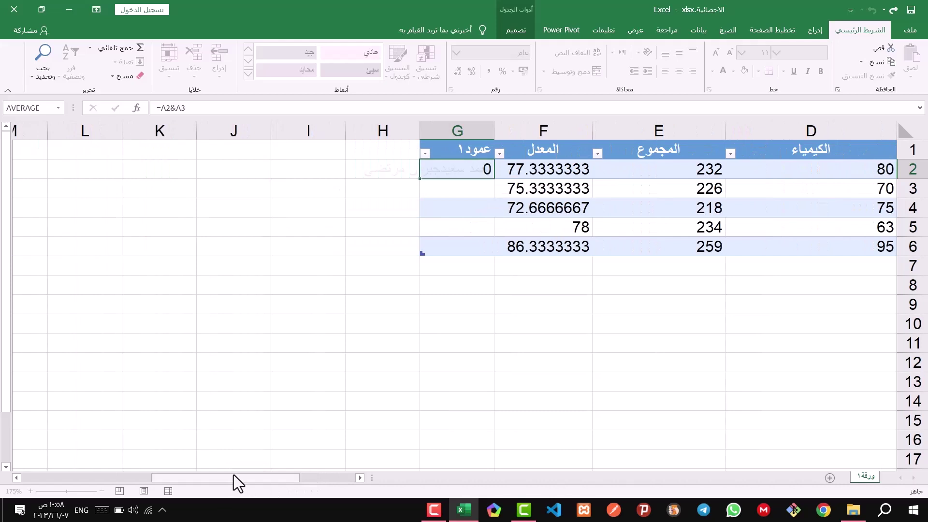
pyautogui.moveTo(277, 478); pyautogui.dragTo(307, 485)
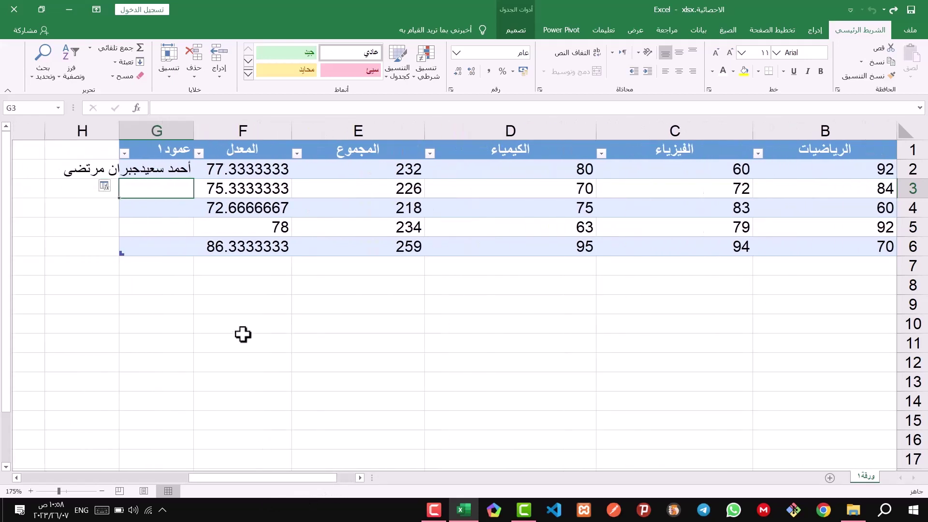
# - Switch the input language to Arabic and clear the text-joining formula from G2
pyautogui.hotkey('alt', 'shift')
pyautogui.press('Up')
pyautogui.press('BackSpace')
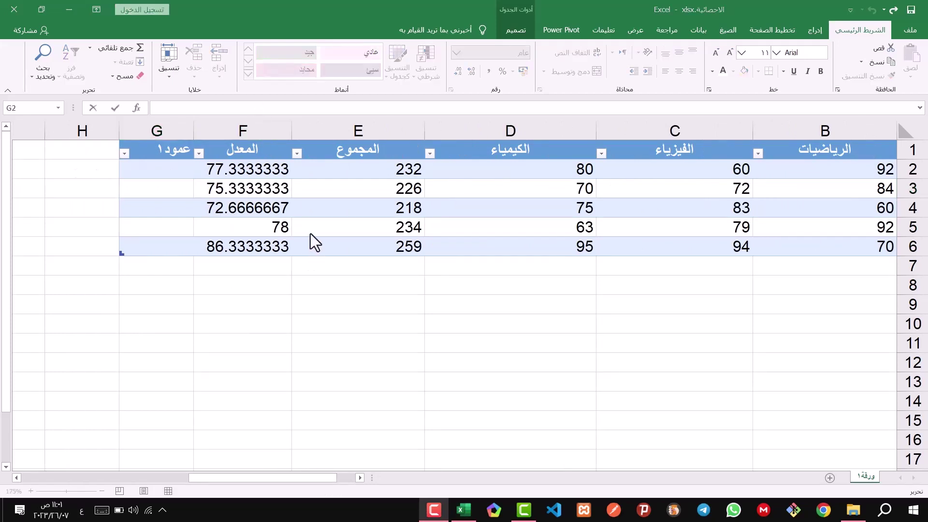